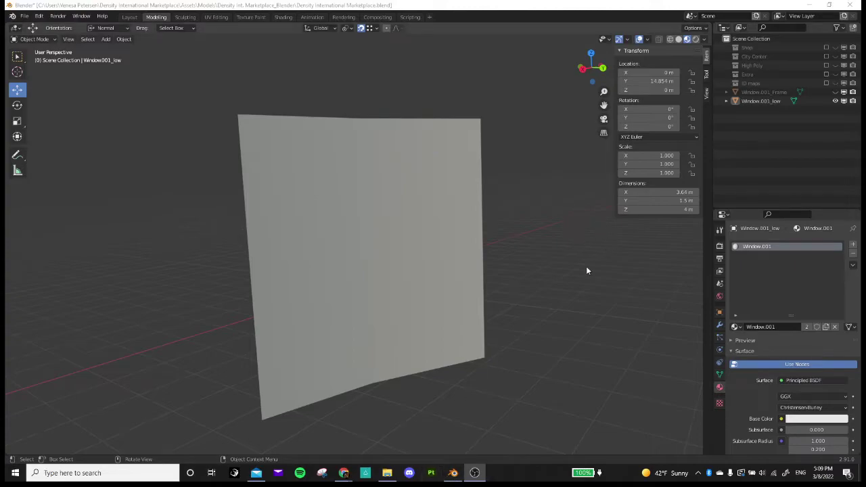
Examine the low-poly window mesh and its topology in Edit Mode, ending with Window.001_low selected in Object Mode
middle_click_drag(566, 274, 521, 295)
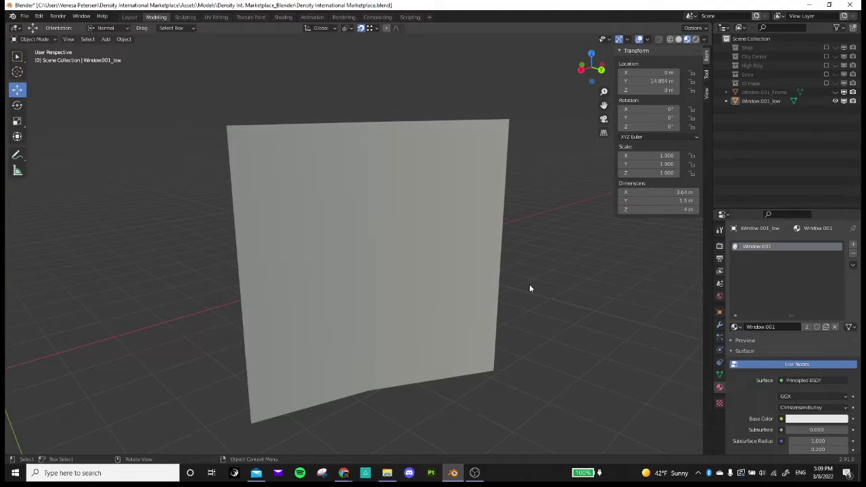
middle_click_drag(530, 289, 589, 305)
left_click(771, 92)
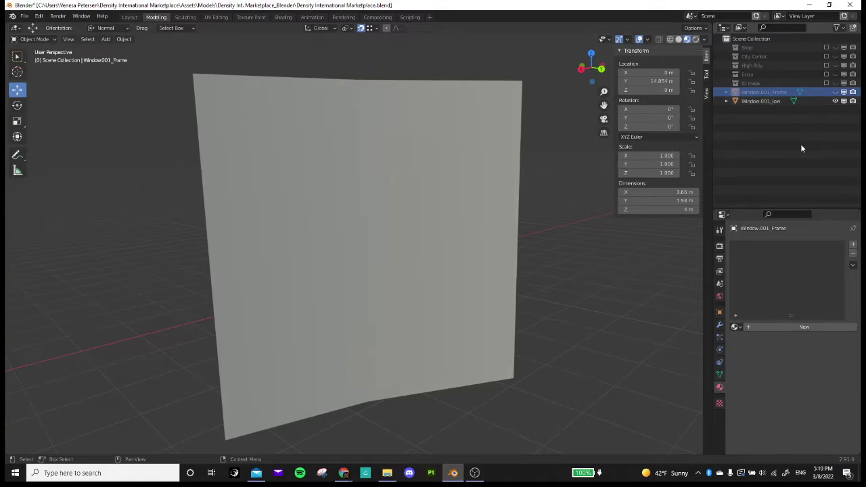
left_click(764, 101)
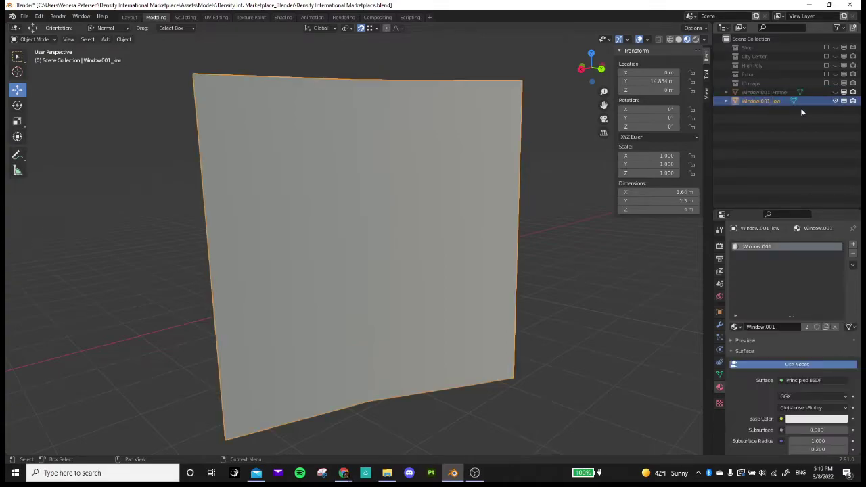
left_click(34, 39)
left_click(31, 61)
middle_click_drag(514, 257, 406, 203)
left_click(35, 40)
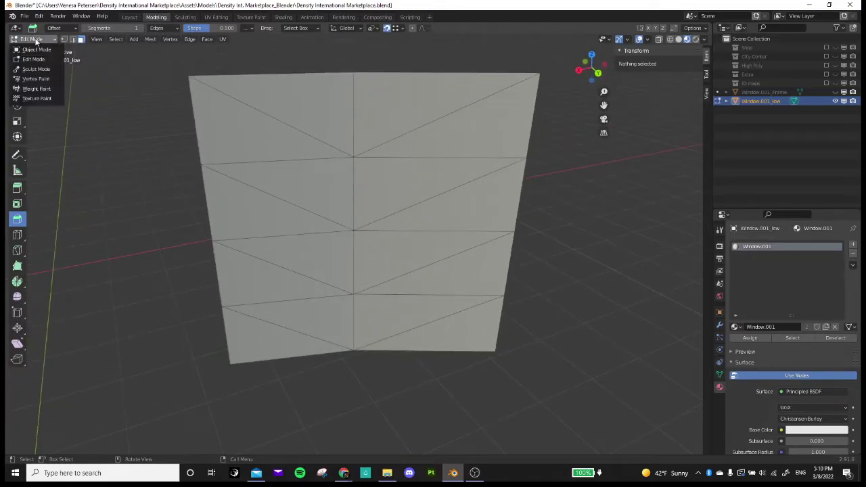
middle_click_drag(554, 224, 676, 174)
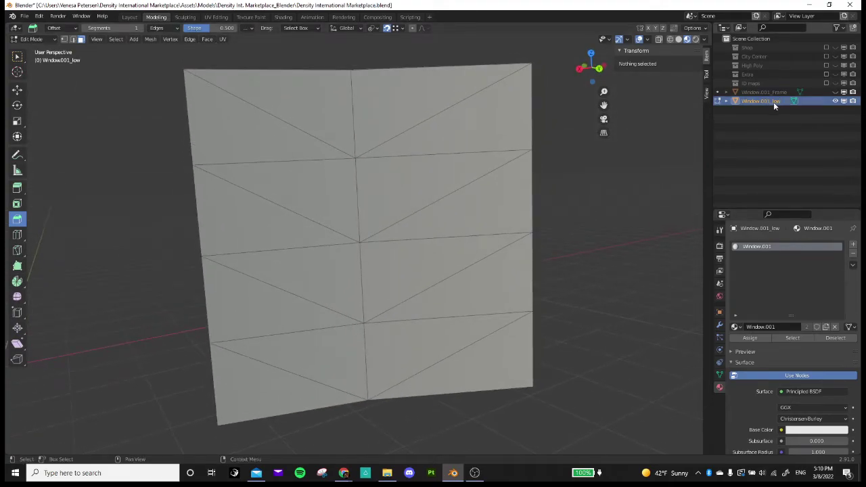
left_click(35, 40)
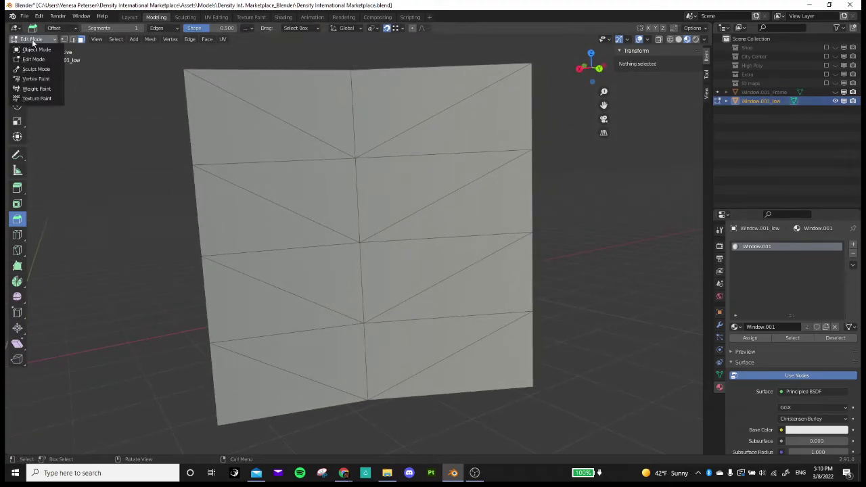
left_click(33, 51)
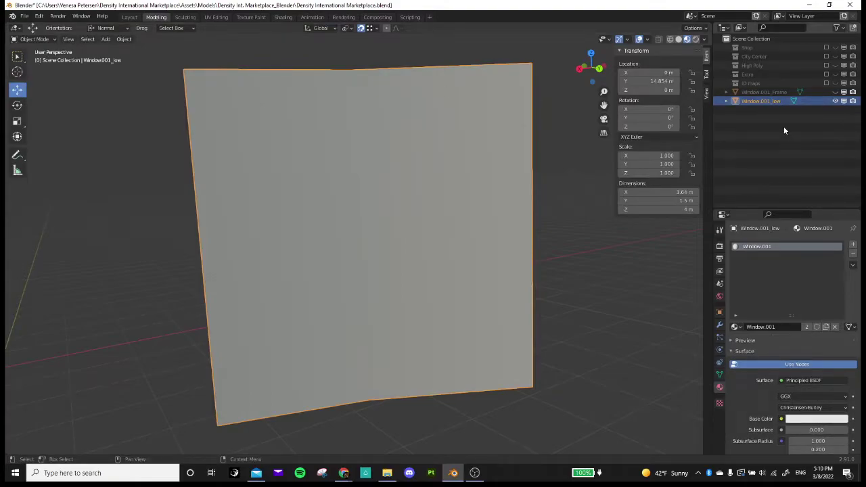
Make a copy of Window.001_low in place and rename the copy Window.001_high
key("ctrl+c")
key("ctrl+v")
left_click(778, 110)
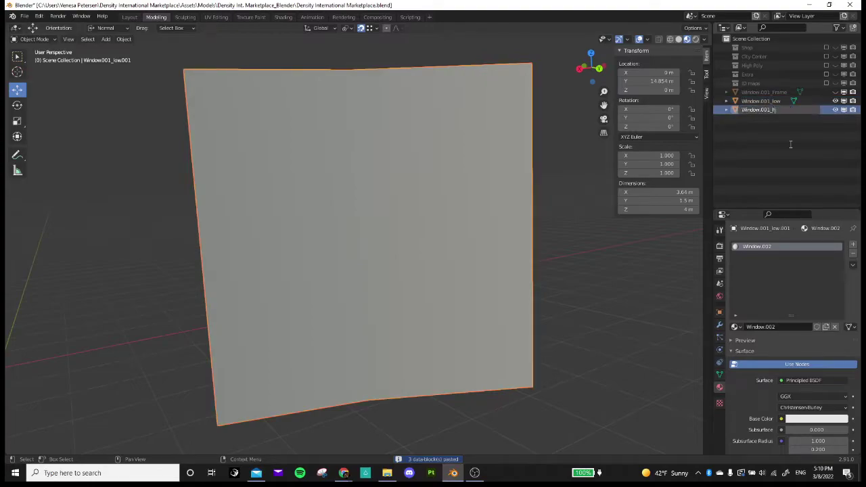
key("Return")
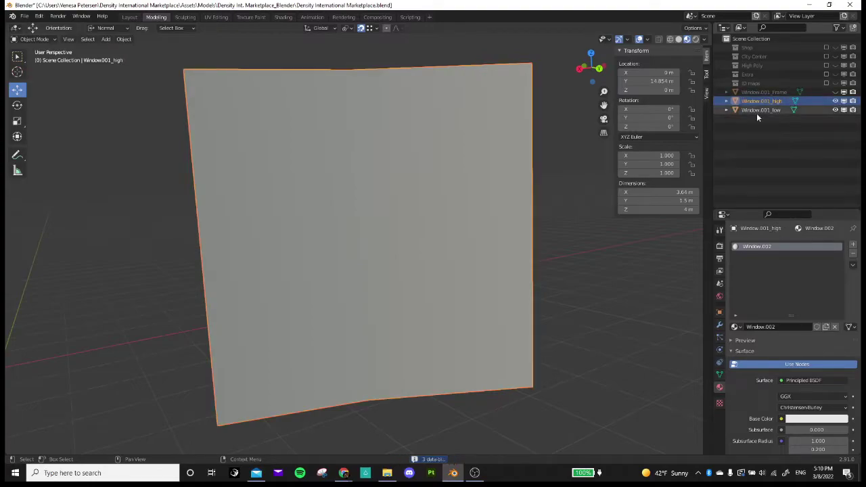
left_click(758, 110)
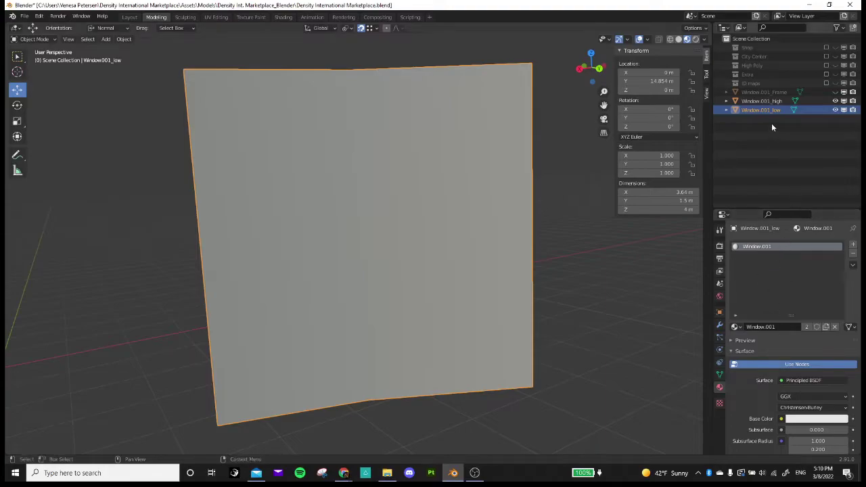
left_click(773, 103)
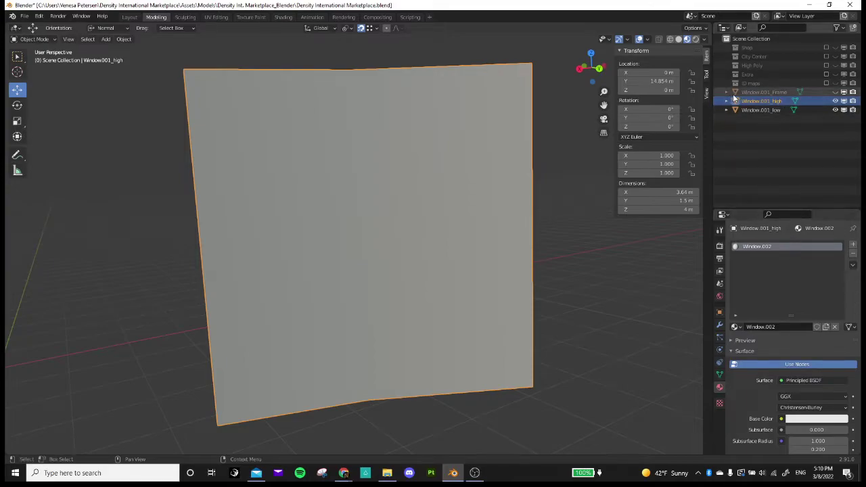
Isolate the window frame by showing Window.001_Frame and hiding both Window.001_high and Window.001_low
left_click(762, 92)
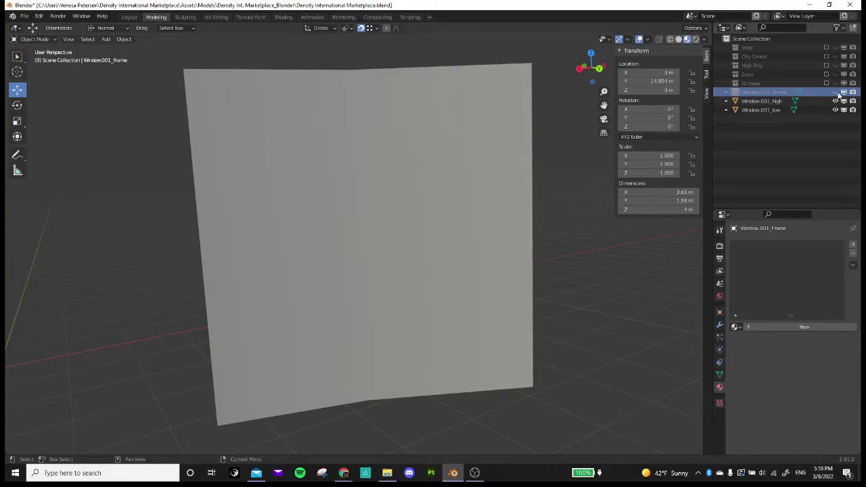
left_click(835, 92)
middle_click_drag(677, 189, 308, 103)
left_click(307, 103)
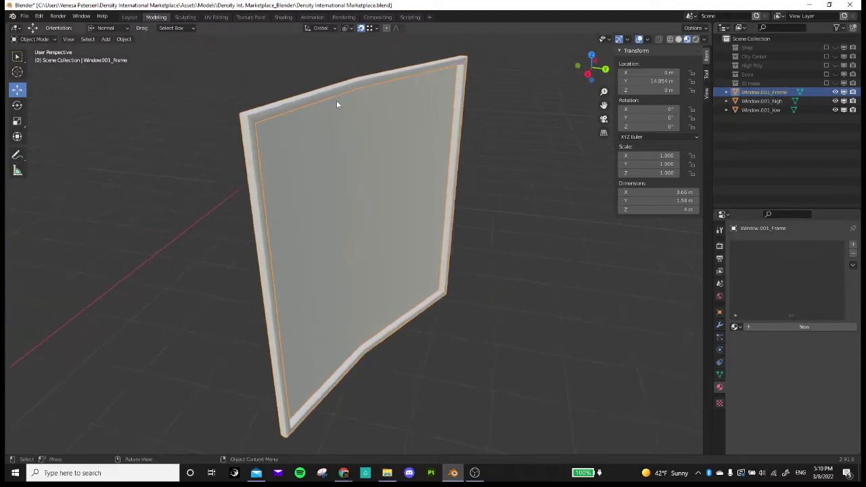
left_click_drag(836, 101, 836, 110)
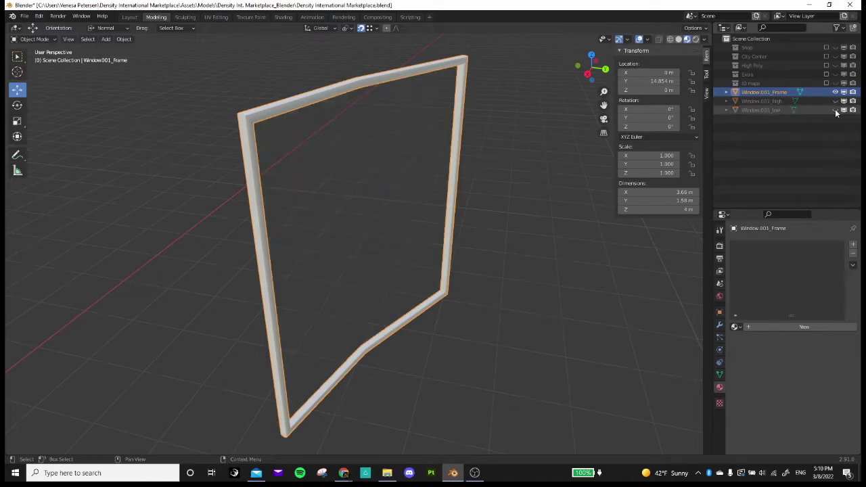
middle_click_drag(514, 149, 587, 257)
left_click(541, 274)
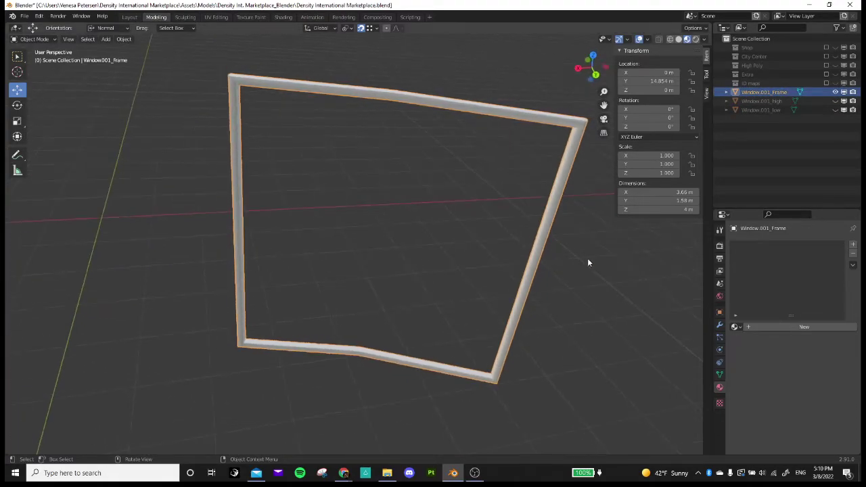
middle_click_drag(575, 203, 592, 203)
left_click(769, 103)
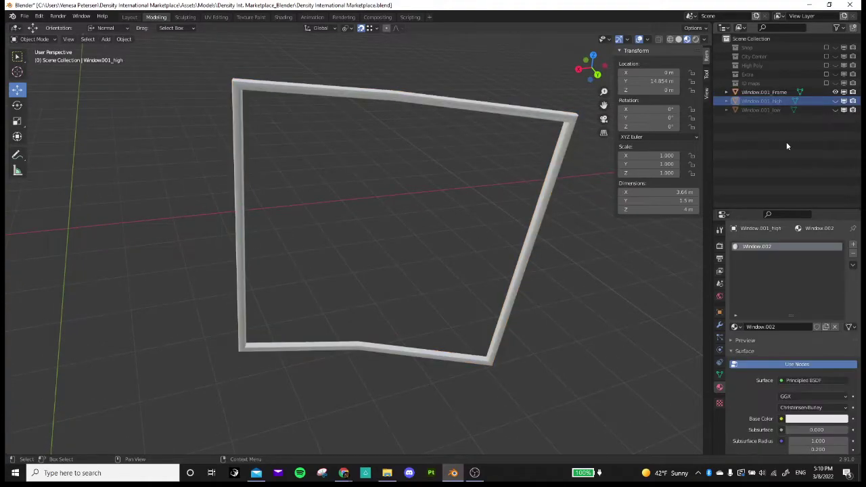
left_click(759, 92)
mouse_move(555, 271)
middle_mouse_down()
mouse_move(613, 269)
mouse_move(572, 268)
middle_mouse_up()
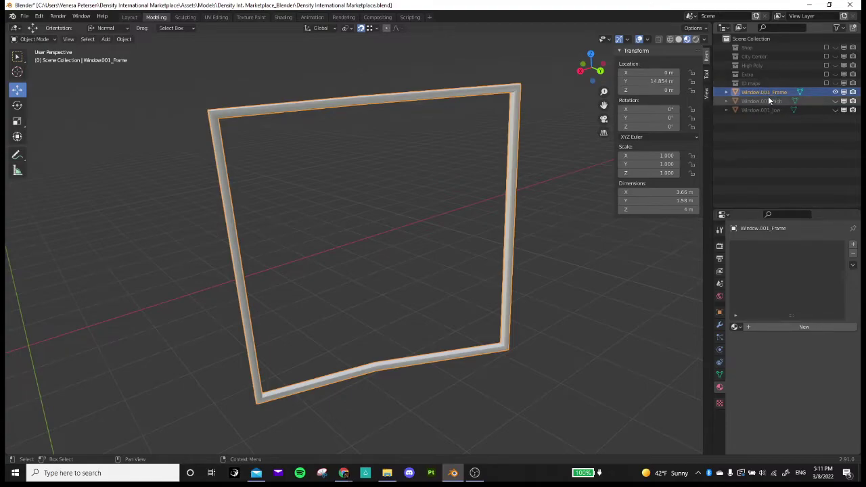
Show Window.001_high together with the frame and switch the viewport to solid shading
left_click(836, 100)
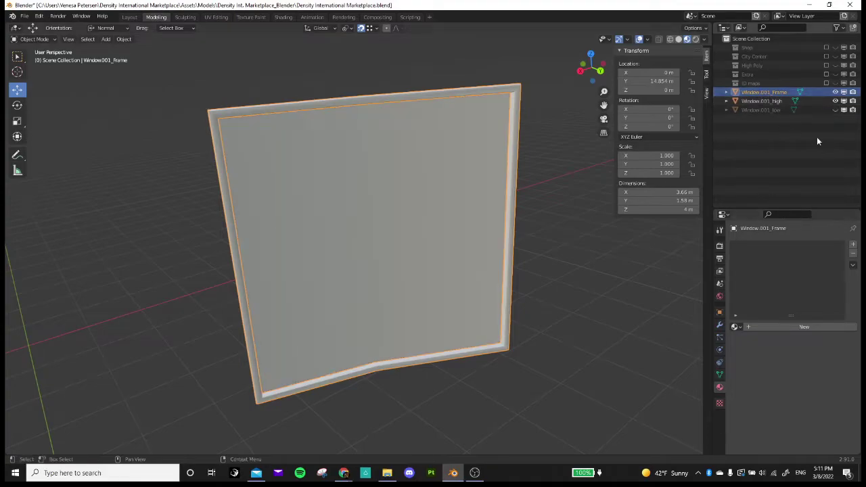
left_click(761, 101)
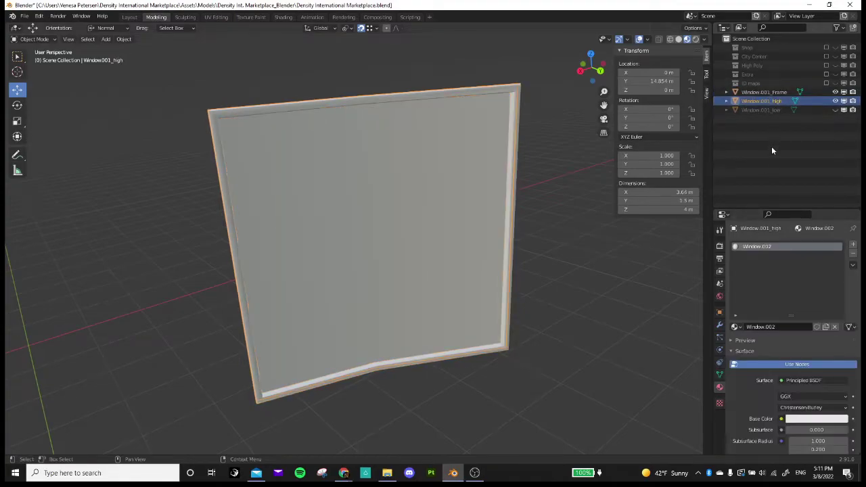
left_click(561, 267)
mouse_move(560, 267)
middle_mouse_down()
mouse_move(630, 266)
mouse_move(474, 172)
mouse_move(435, 192)
mouse_move(417, 104)
mouse_move(455, 94)
middle_mouse_up()
left_click(678, 39)
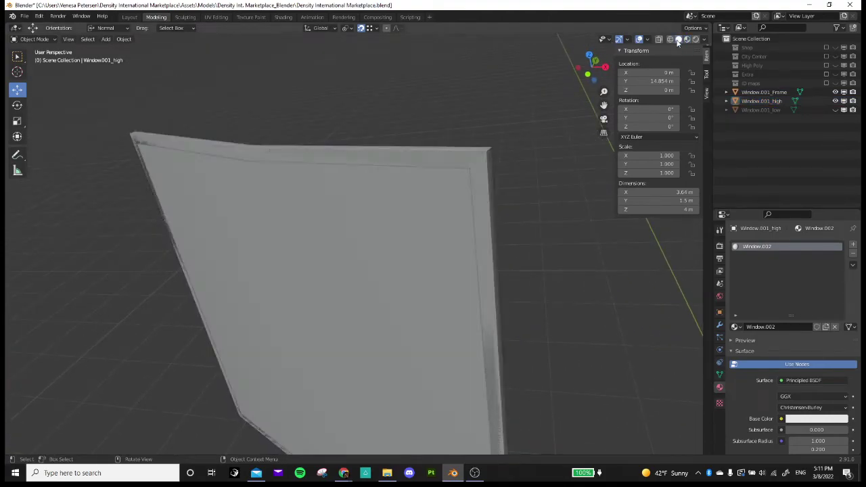
mouse_move(521, 196)
middle_mouse_down()
mouse_move(442, 219)
mouse_move(586, 245)
mouse_move(548, 234)
mouse_move(595, 237)
mouse_move(610, 247)
mouse_move(604, 275)
mouse_move(803, 366)
middle_mouse_up()
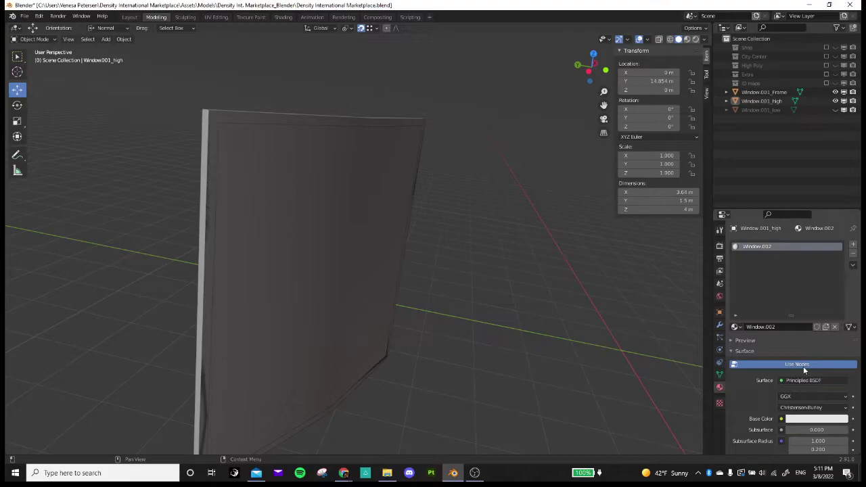
Add a Boolean modifier to Window.001_high and pick Window.001_Frame as its operand object
left_click(785, 101)
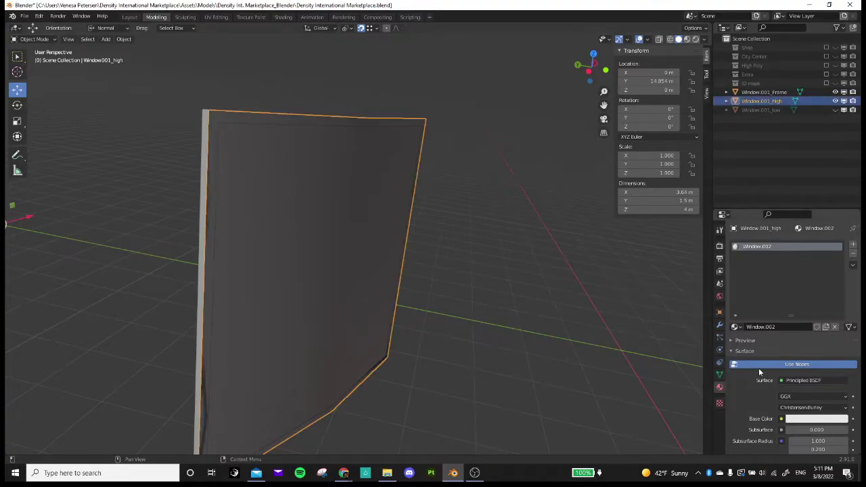
left_click(719, 327)
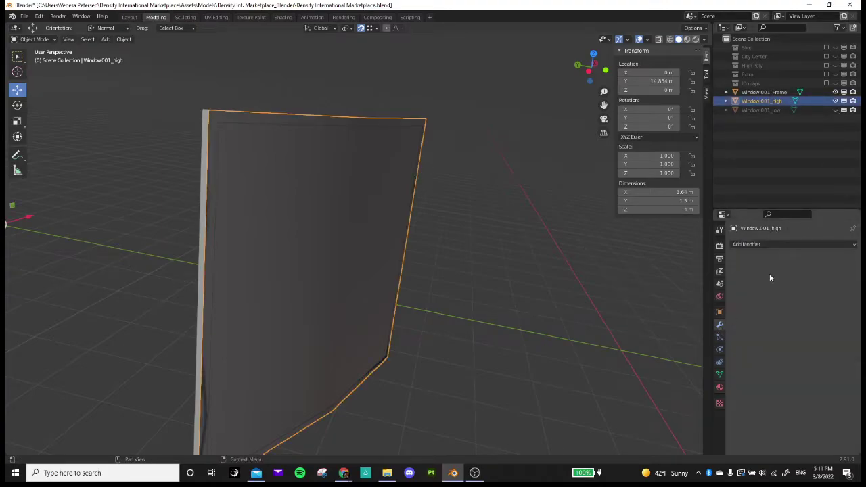
left_click(795, 244)
left_click(698, 288)
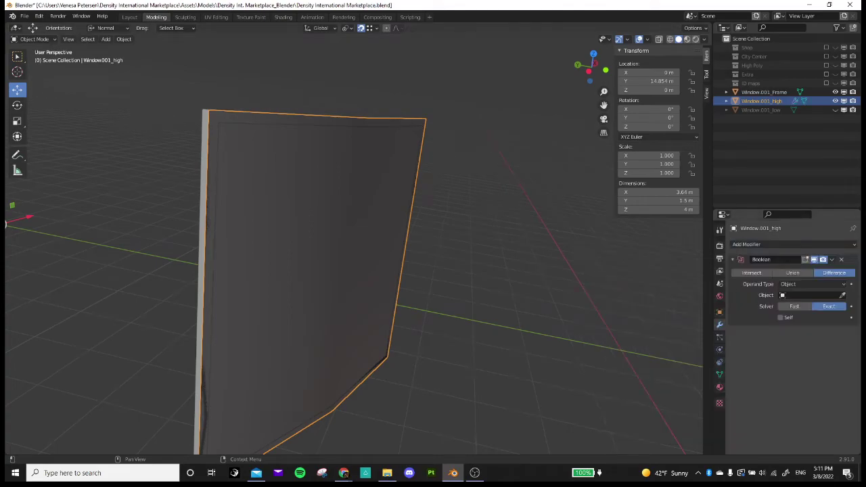
middle_click_drag(642, 352, 731, 292)
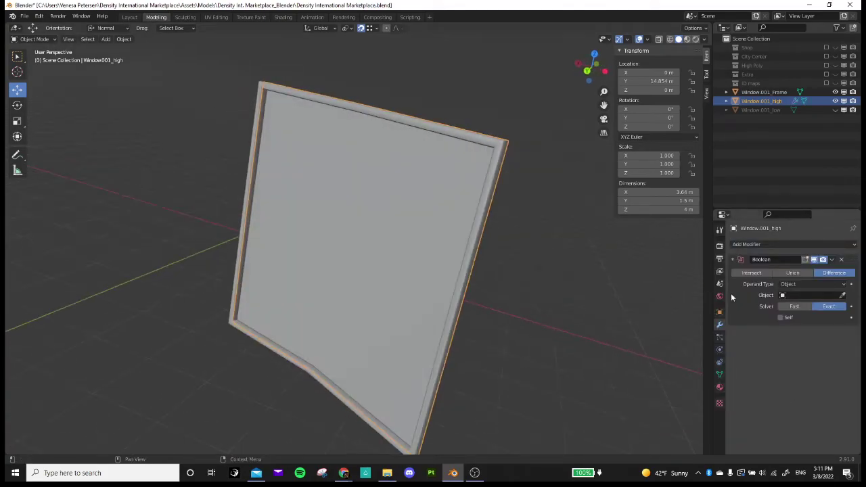
left_click(842, 298)
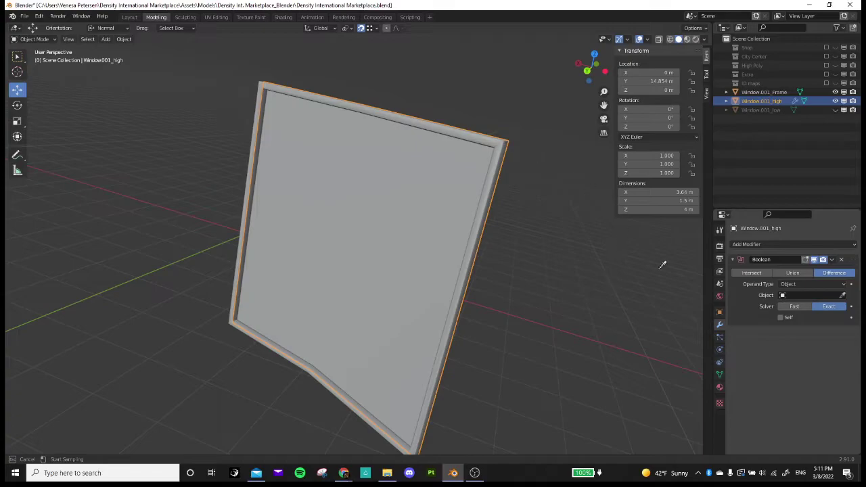
left_click(513, 147)
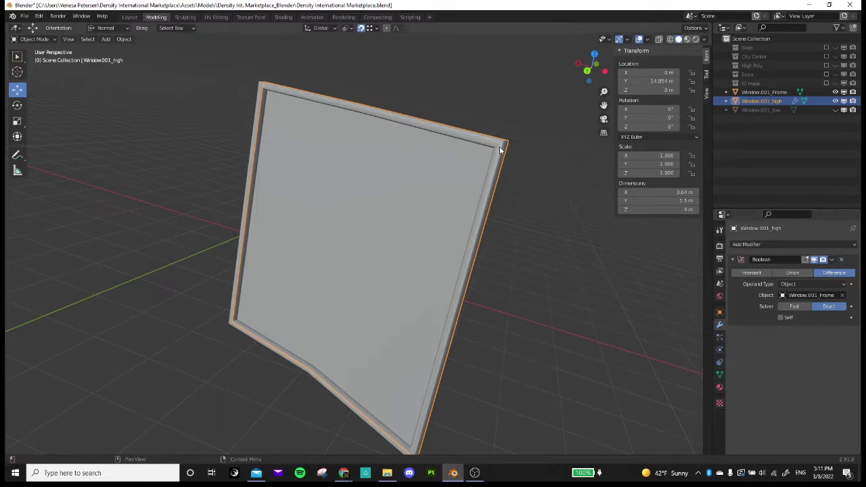
Set the Boolean operation on Window.001_high to Union and apply the modifier
middle_click_drag(677, 298, 749, 291)
middle_click_drag(751, 334, 589, 295)
left_click(792, 273)
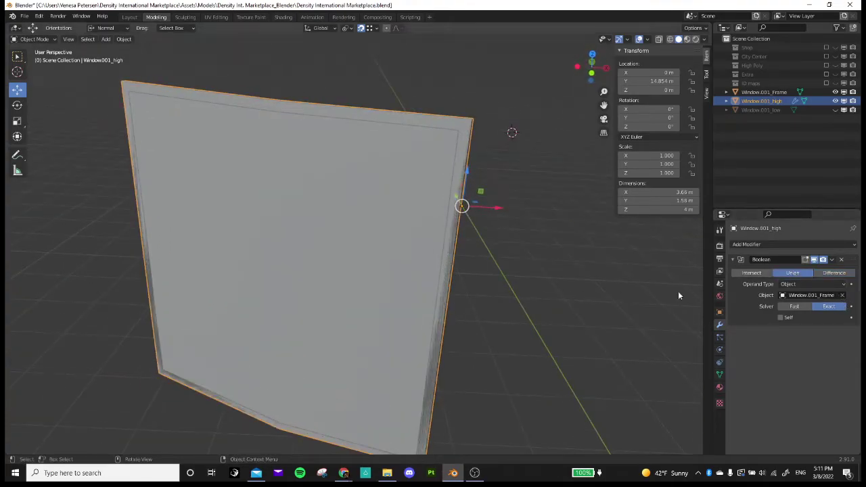
middle_click_drag(679, 293, 824, 331)
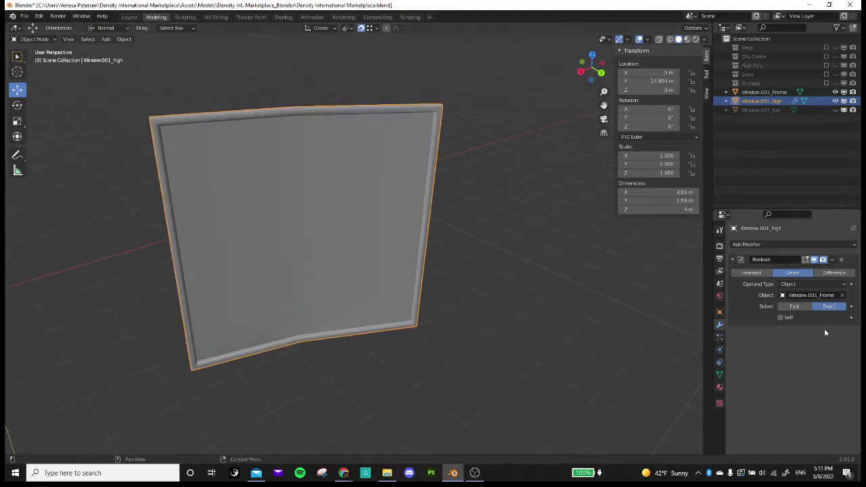
left_click(833, 260)
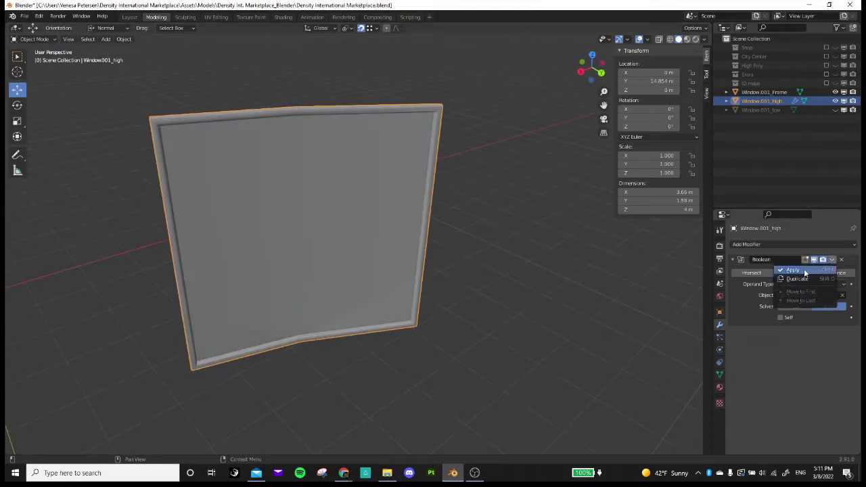
left_click(804, 272)
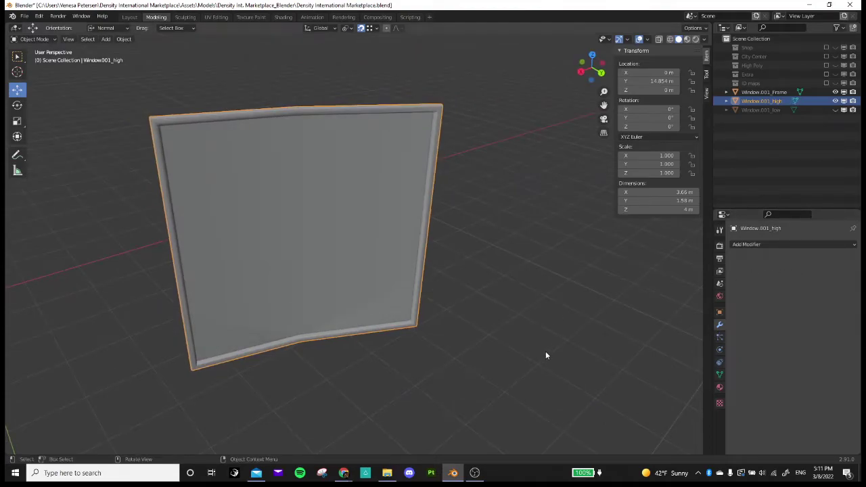
Hide Window.001_Frame so that only the merged Window.001_high is displayed
left_click(834, 91)
middle_click_drag(483, 236, 245, 322)
middle_click_drag(437, 296, 273, 255)
left_click(273, 254)
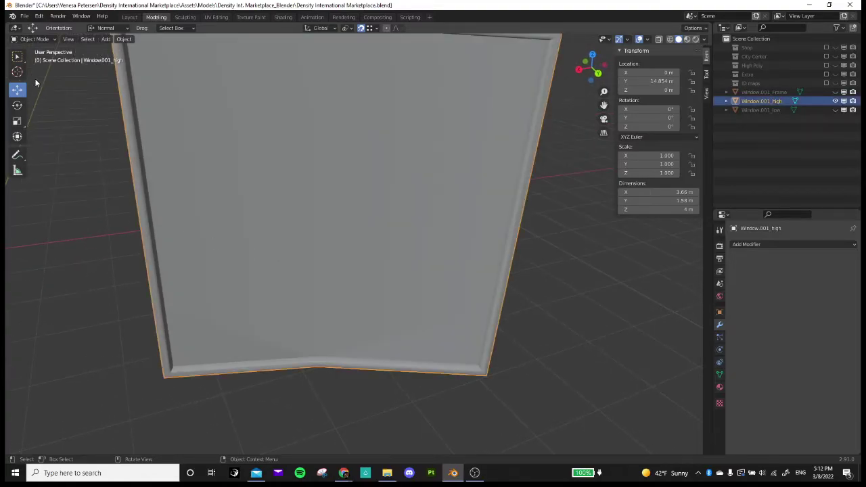
Try to dissolve the lowest diagonal edge on each half of the pane in the merged Window.001_high mesh
left_click(31, 39)
left_click(27, 60)
middle_click_drag(418, 379, 280, 295)
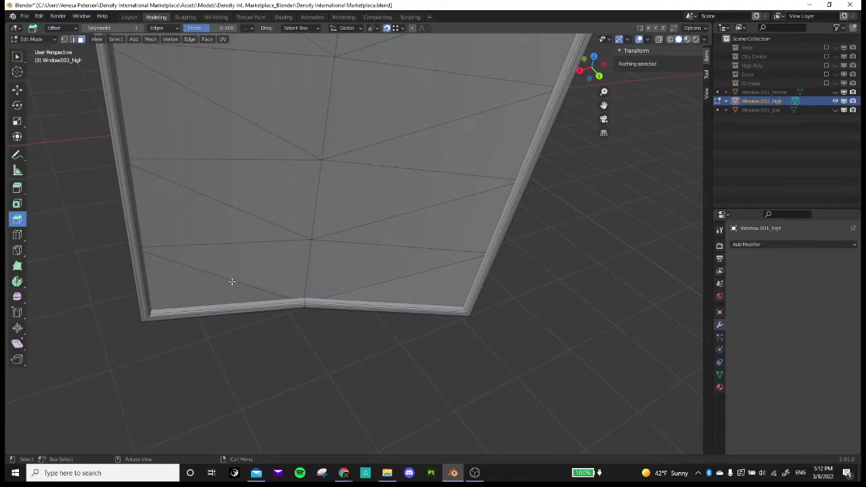
left_click(360, 290)
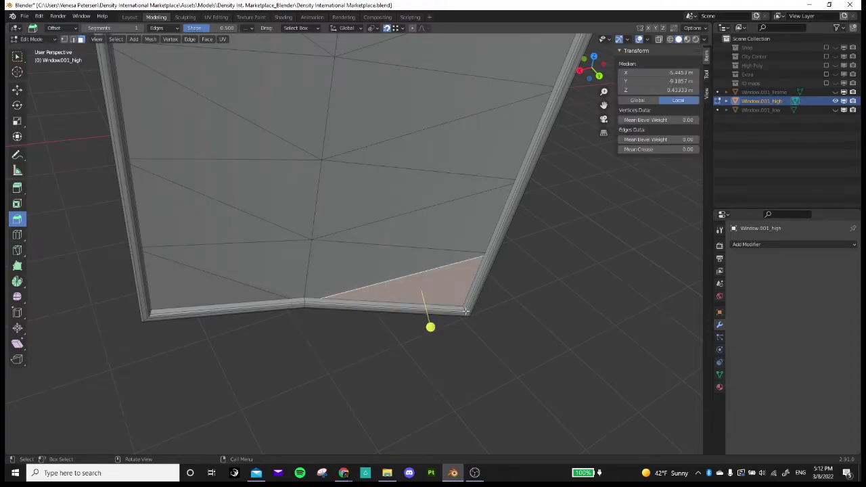
key("alt+a")
left_click(74, 39)
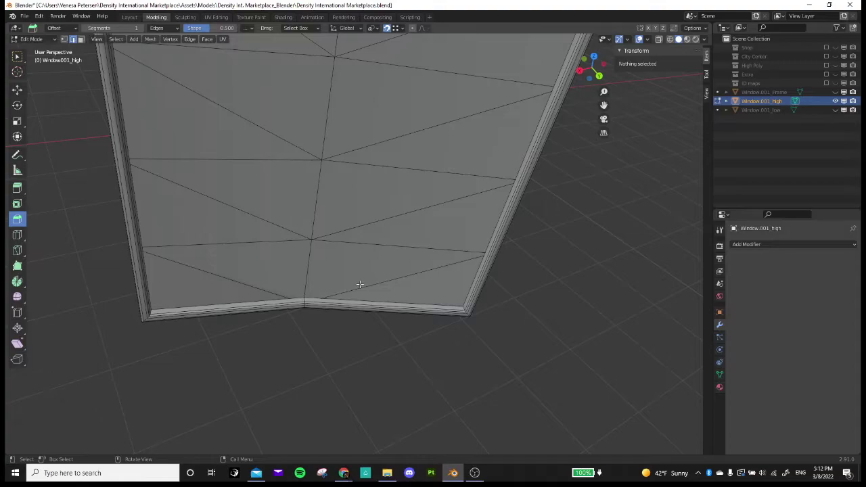
left_click(359, 284)
left_click(245, 285, "shift")
right_click(245, 284)
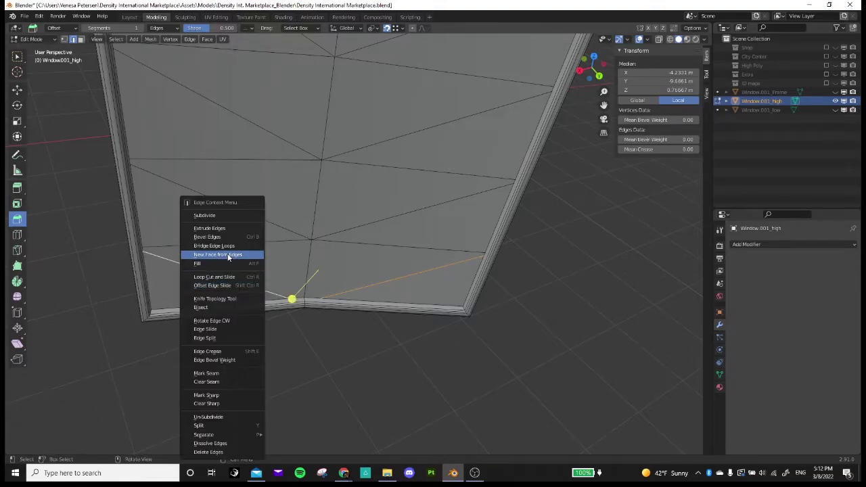
left_click(209, 443)
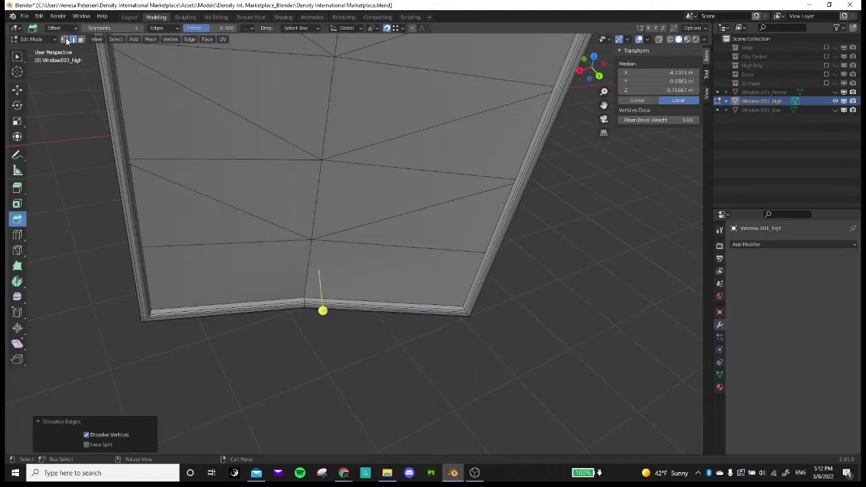
left_click(305, 242)
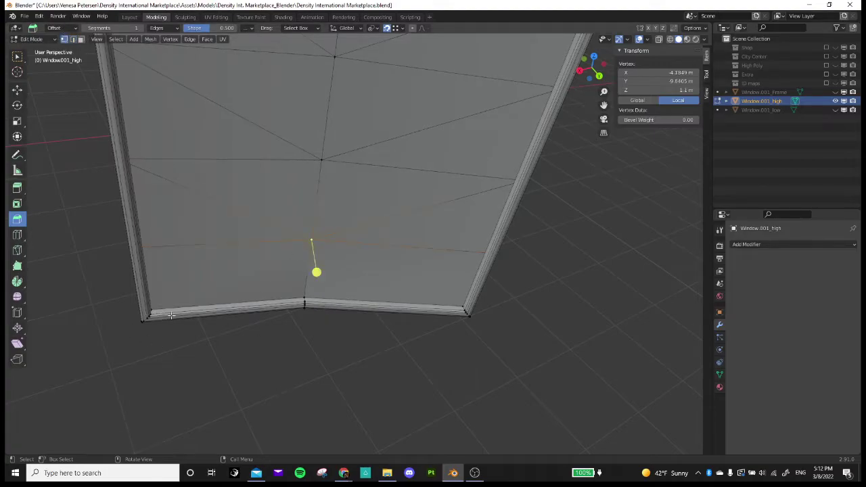
middle_click_drag(545, 297, 575, 255)
key("alt+a")
Undo the mesh edits, the hiding of the frame and the applied Boolean until the Union modifier is live again
key("ctrl+z")
key("ctrl+z")
key("ctrl+z")
key("ctrl+z")
key("ctrl+z")
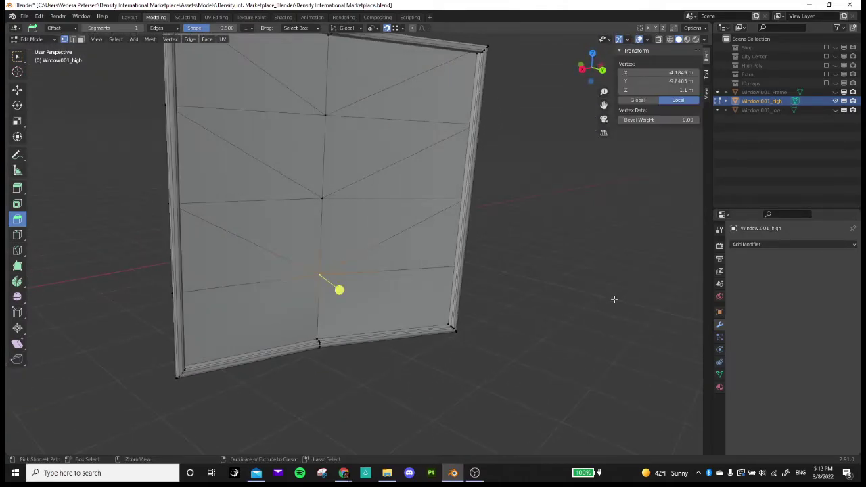
key("ctrl+z")
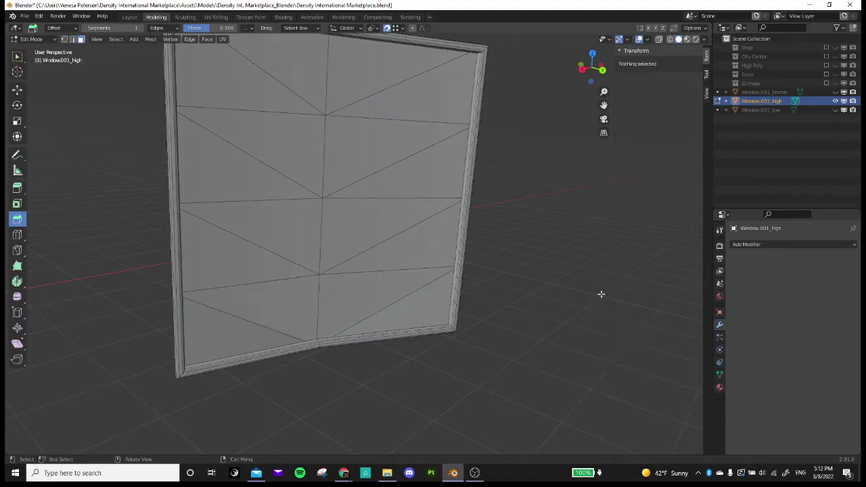
key("ctrl+z")
key("ctrl+z")
key("ctrl+z")
key("ctrl+z")
key("ctrl+z")
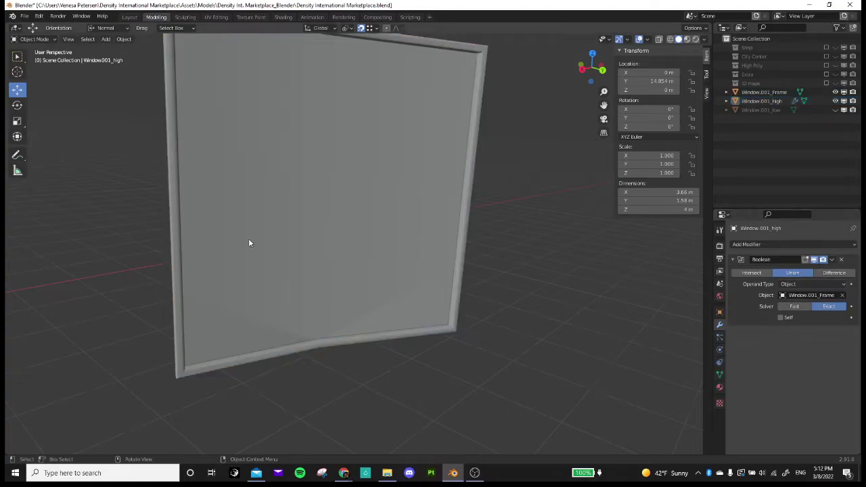
Edit the unmerged Window.001_high mesh and dissolve the lowest diagonal edge on each half of the pane
middle_click_drag(292, 316, 369, 320)
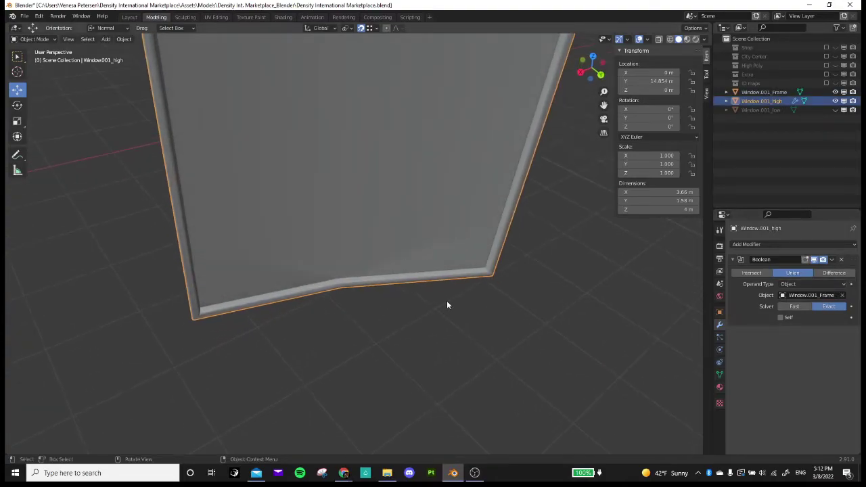
left_click(25, 39)
left_click(33, 59)
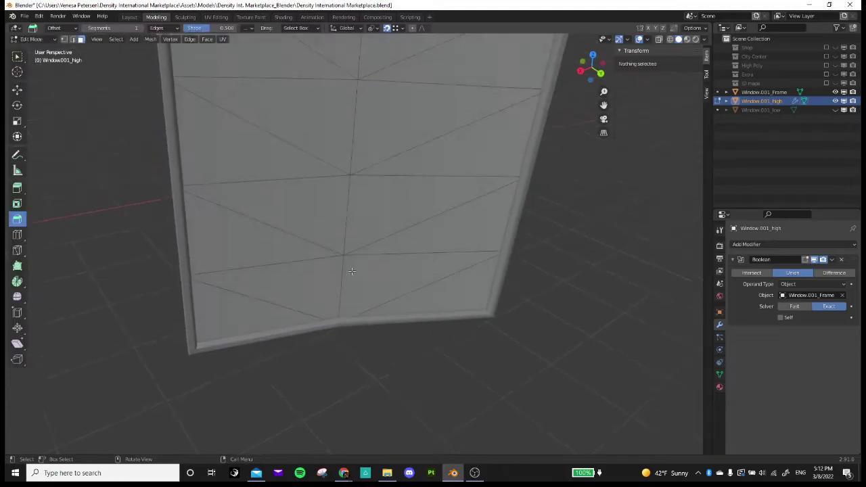
scroll(261, 309, "up", 2)
left_click(261, 306)
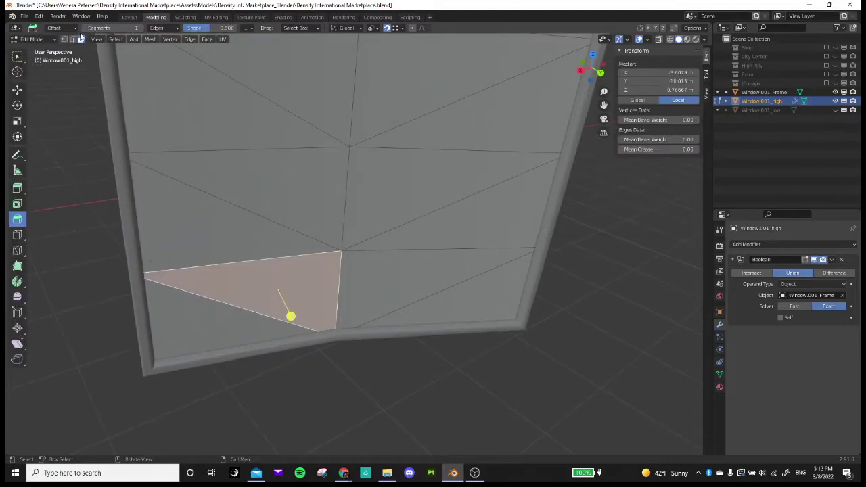
left_click(80, 39)
key("2")
left_click(230, 306)
left_click(418, 301, "shift")
right_click(417, 301)
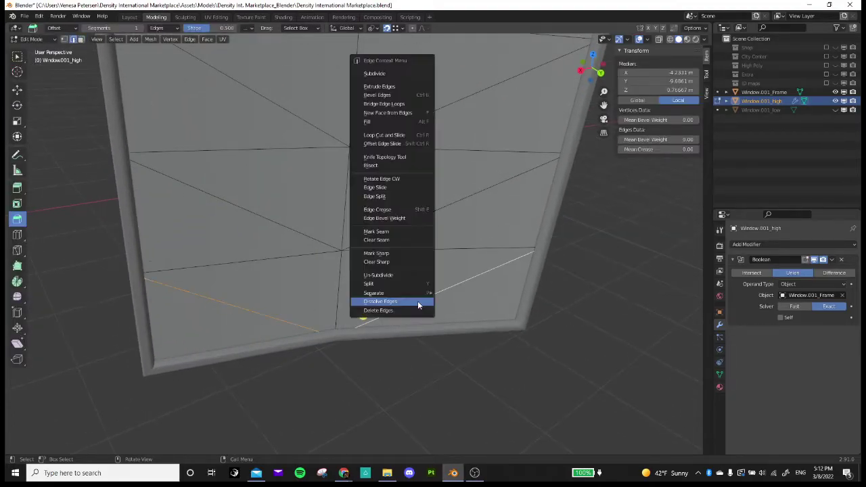
left_click(409, 303)
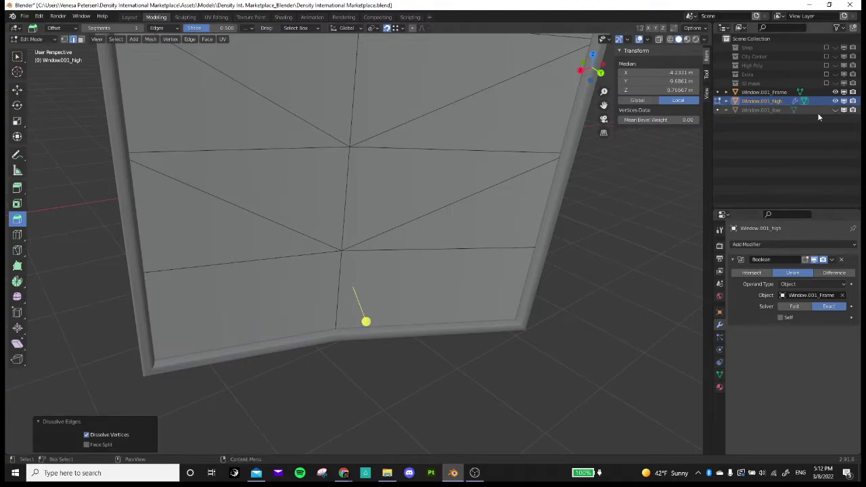
Hide Window.001_Frame and connect the lowest inner centre vertex of the pane to both of its bottom corner vertices
left_click(835, 92)
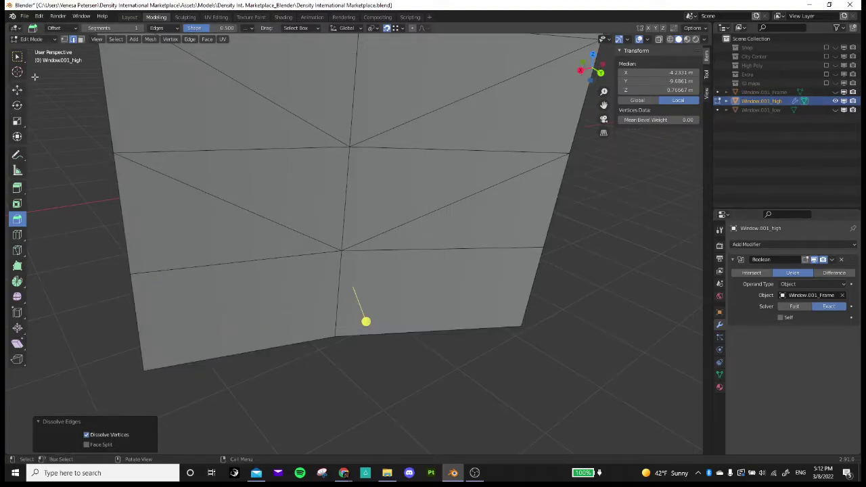
left_click(65, 39)
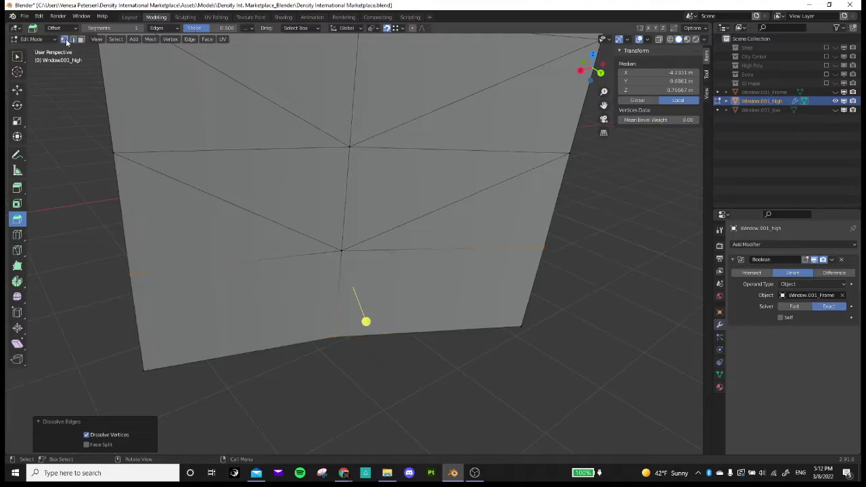
key("ctrl+z")
key("ctrl+z")
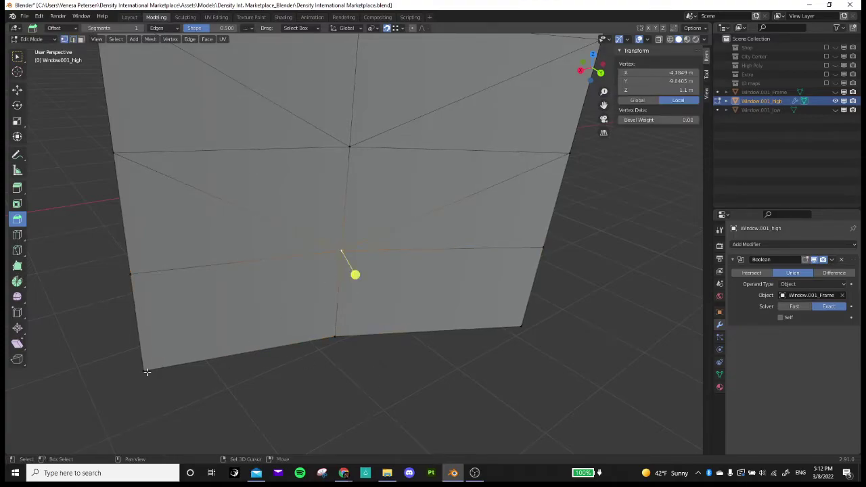
left_click(146, 372, "shift")
right_click(288, 394)
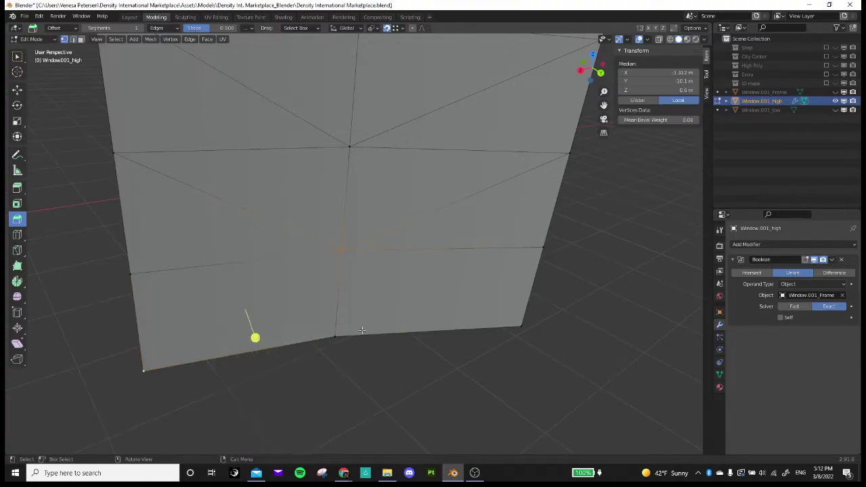
left_click(363, 252)
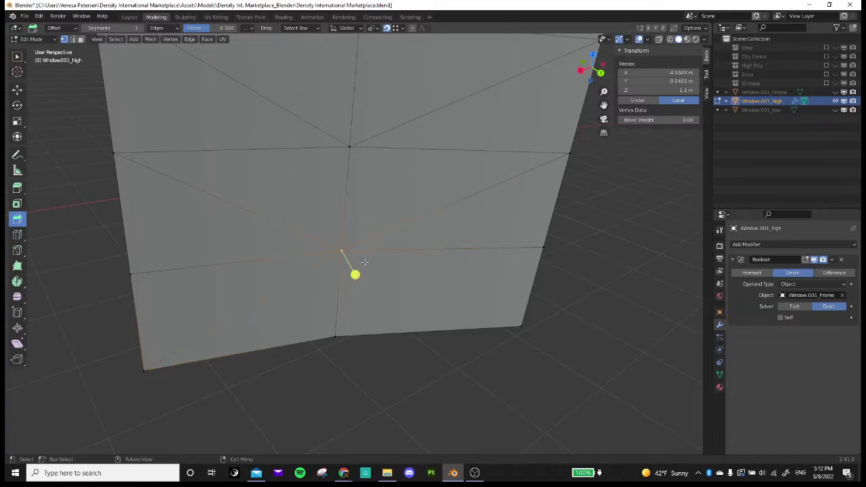
left_click(527, 323, "shift")
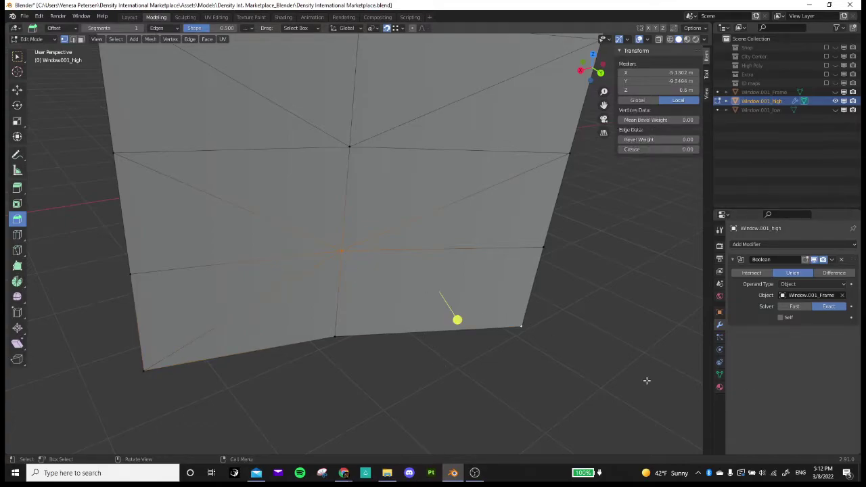
left_click(559, 380)
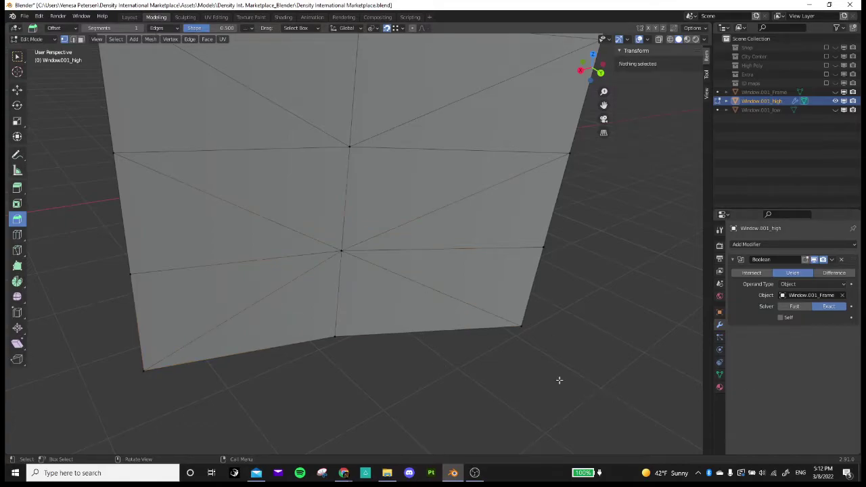
Return to Object Mode and apply the Boolean modifier on Window.001_high
left_click(50, 40)
left_click(45, 51)
middle_click_drag(623, 431, 570, 413)
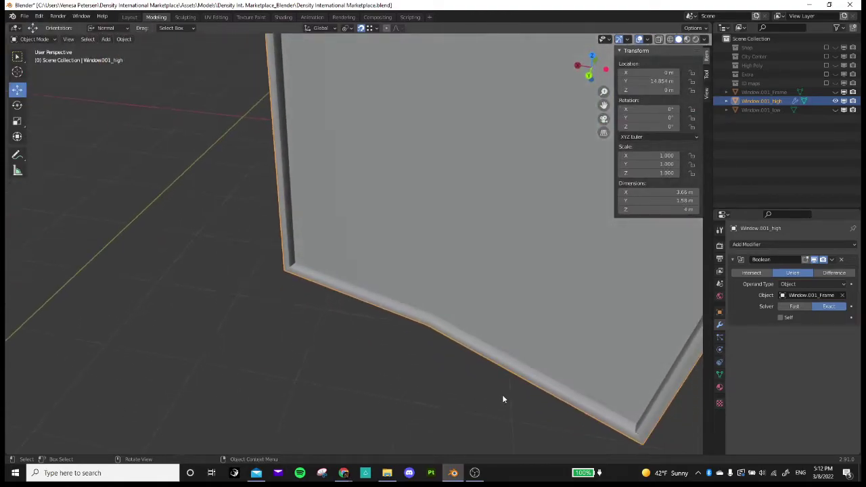
middle_click_drag(503, 399, 507, 395)
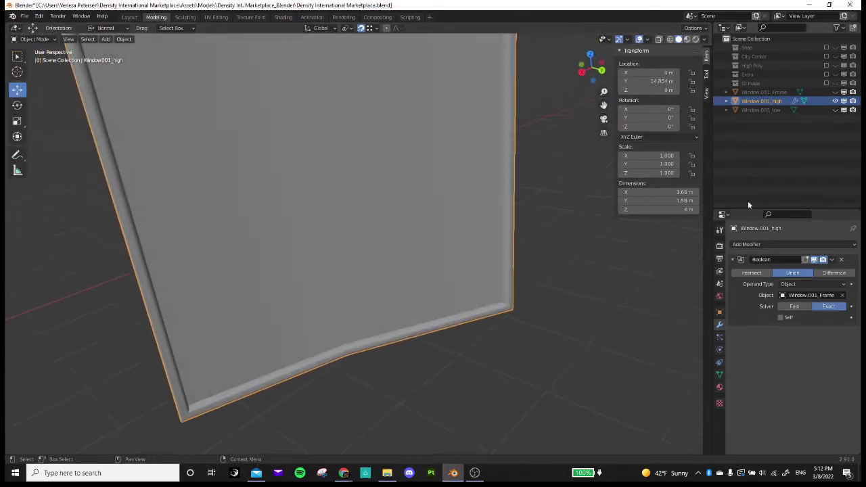
left_click(831, 260)
left_click(795, 276)
left_click(567, 395)
middle_click_drag(567, 395, 334, 253)
left_click(334, 253)
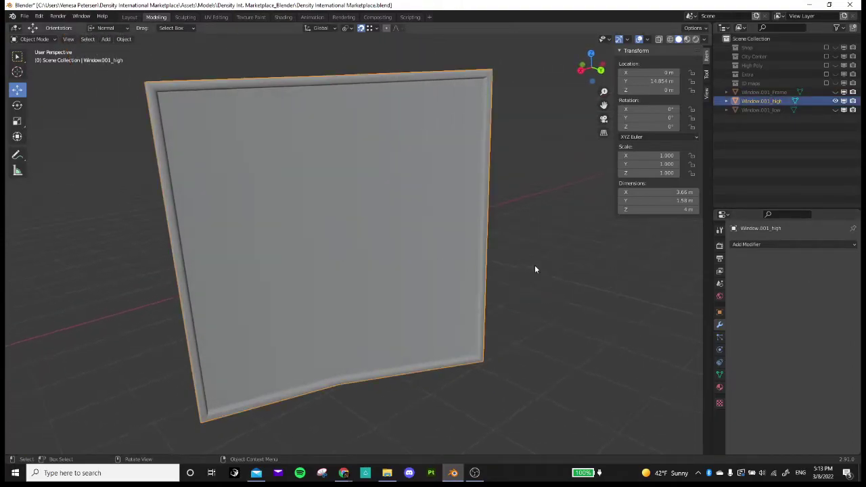
middle_click_drag(534, 269, 704, 260)
left_click(777, 92)
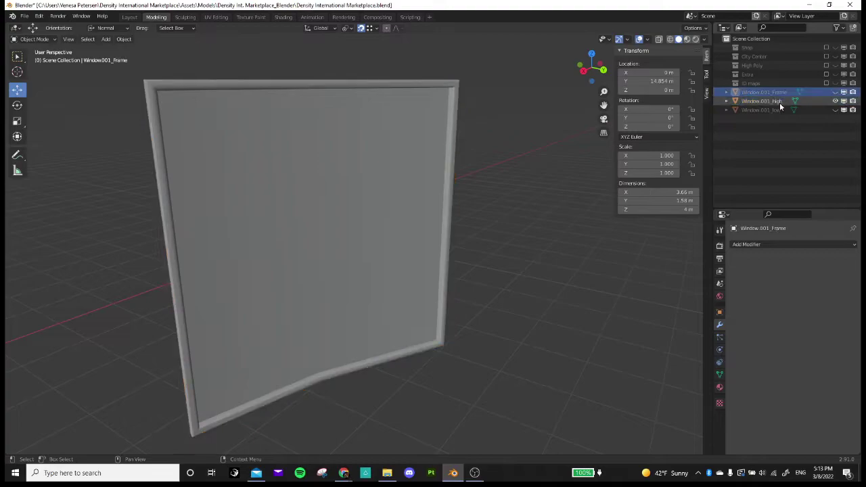
left_click(779, 102)
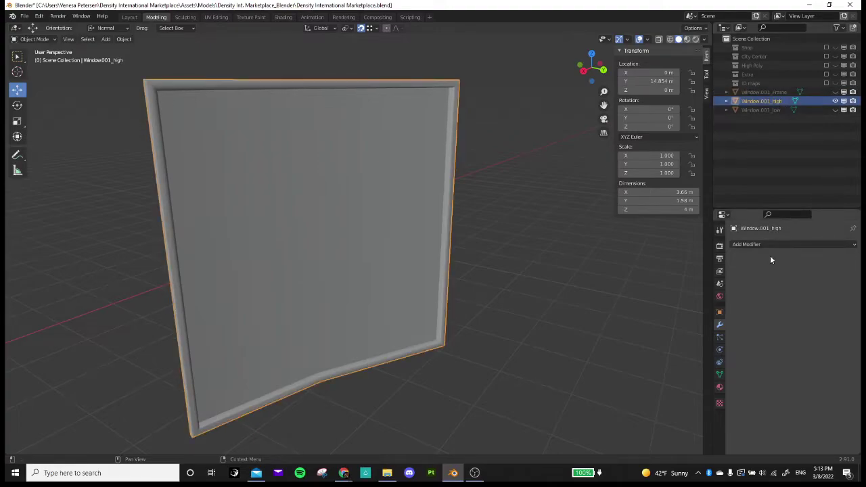
middle_click_drag(609, 304, 609, 263)
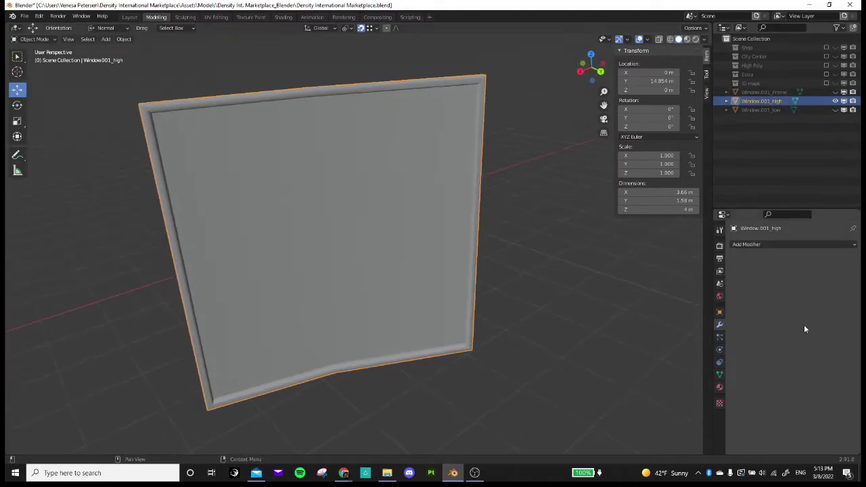
middle_click_drag(473, 284, 377, 257)
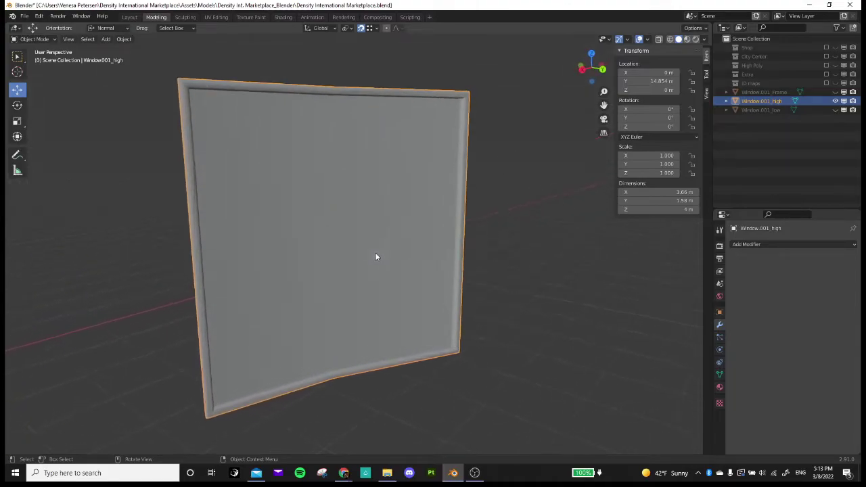
Rename the Window.002 material of Window.001_high as Frame and assign it to all faces of the mesh
left_click(720, 388)
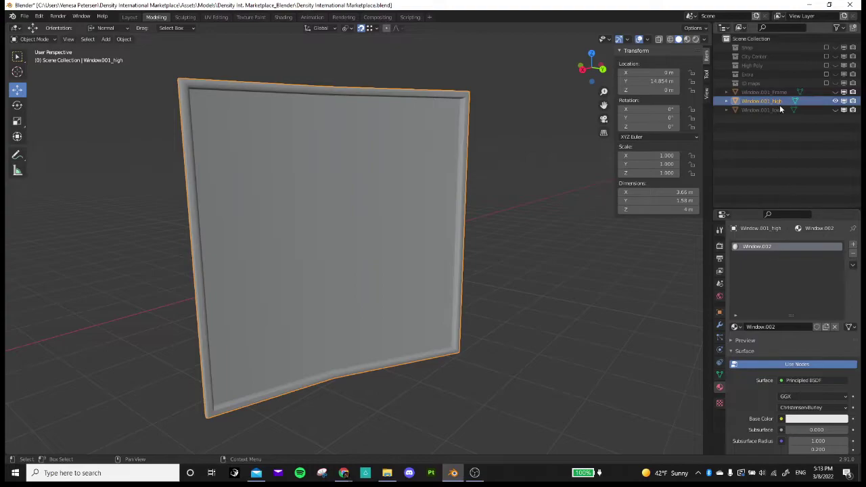
middle_click_drag(379, 162, 367, 181)
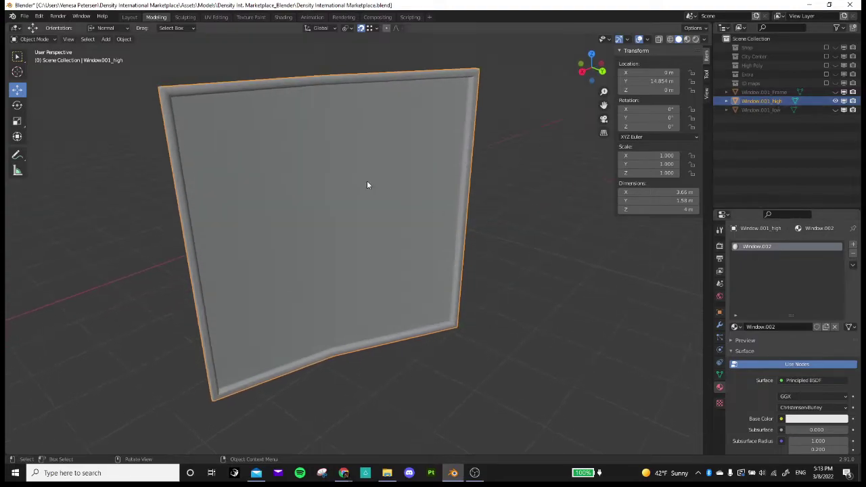
left_click(30, 39)
left_click(28, 60)
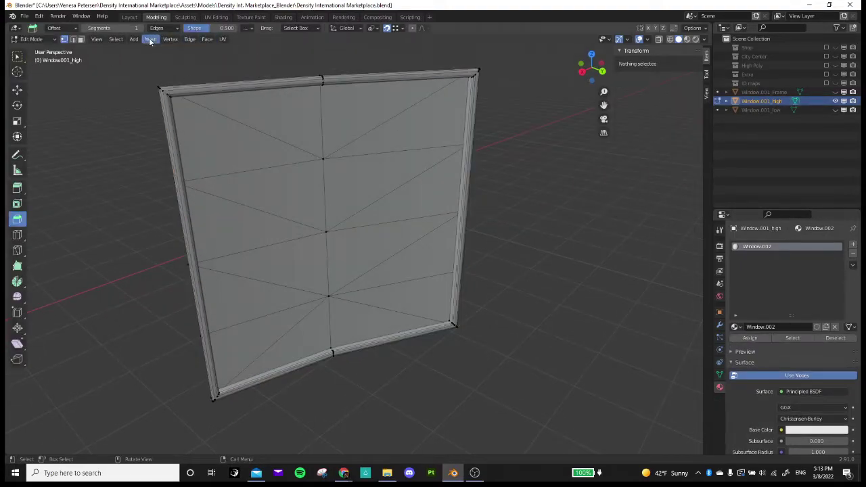
left_click(81, 38)
middle_click_drag(514, 291, 567, 276)
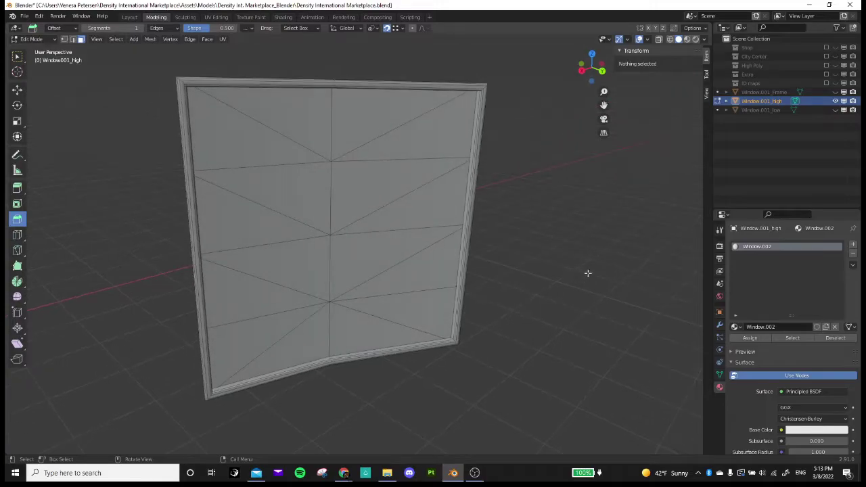
key("a")
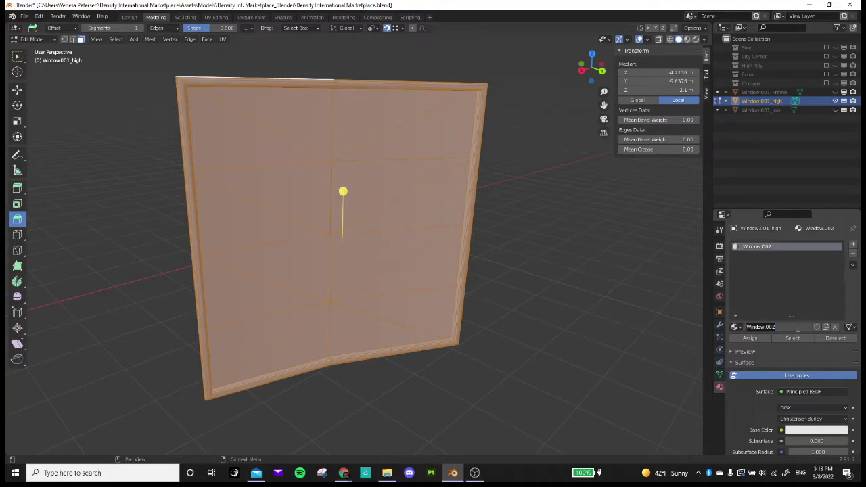
type("Frame")
key("Return")
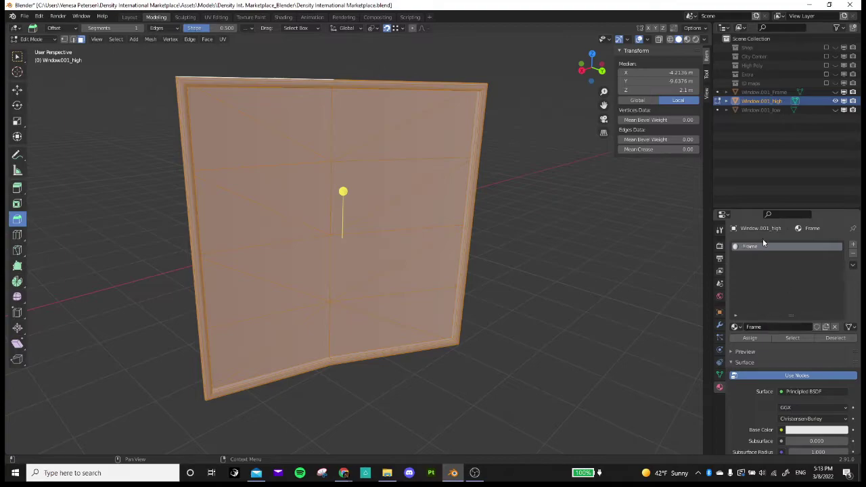
left_click(744, 340)
left_click(750, 341)
left_click(615, 322)
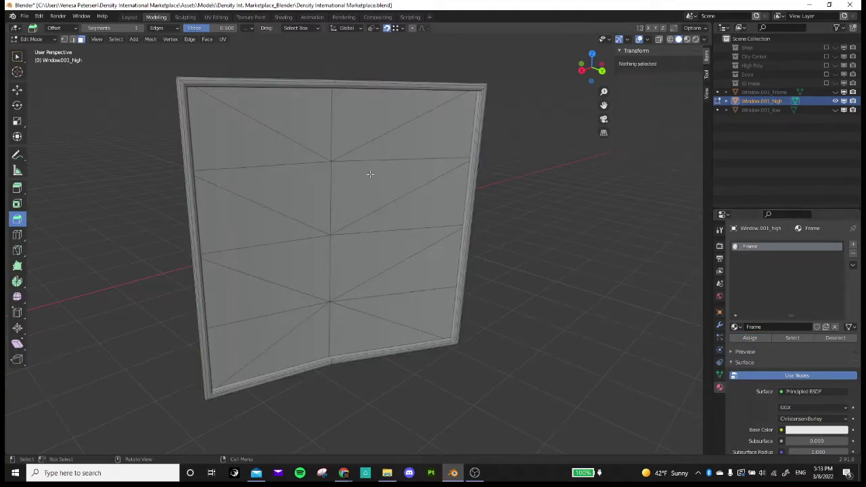
Select all pane faces of Window.001_high, add a second material slot with a new material named Window.002, and assign it to them
left_click_drag(279, 130, 407, 326)
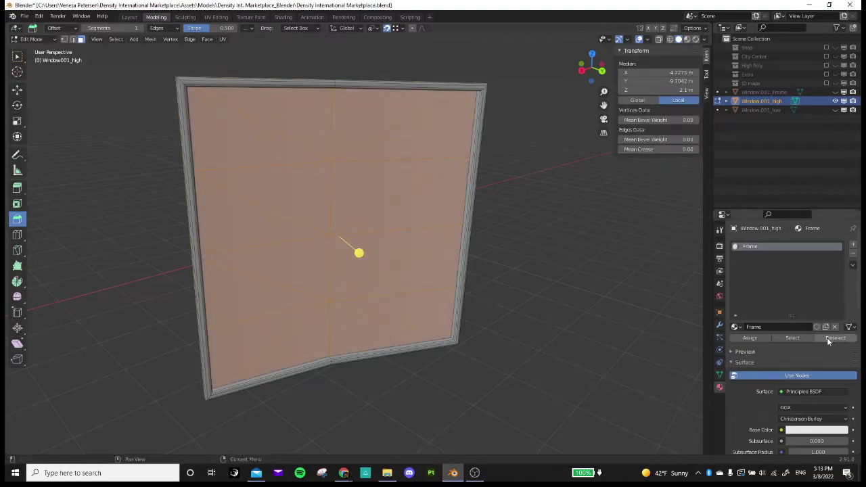
left_click(853, 243)
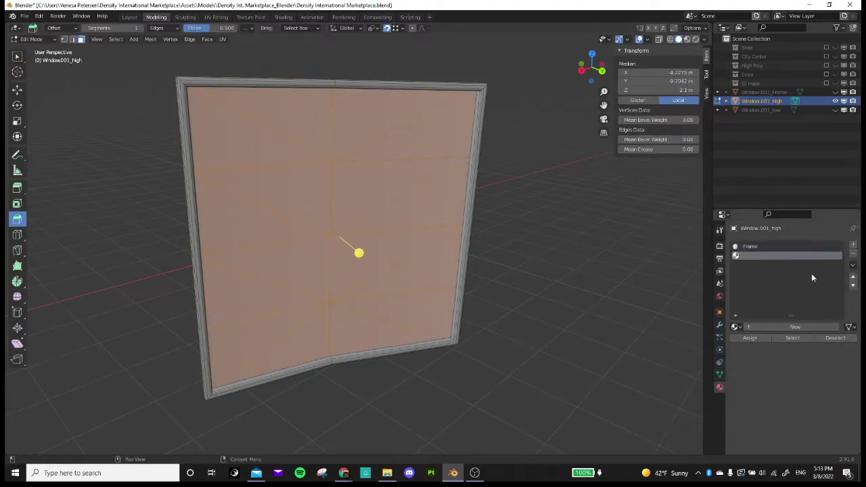
left_click(770, 327)
left_click(769, 327)
type("Window.002")
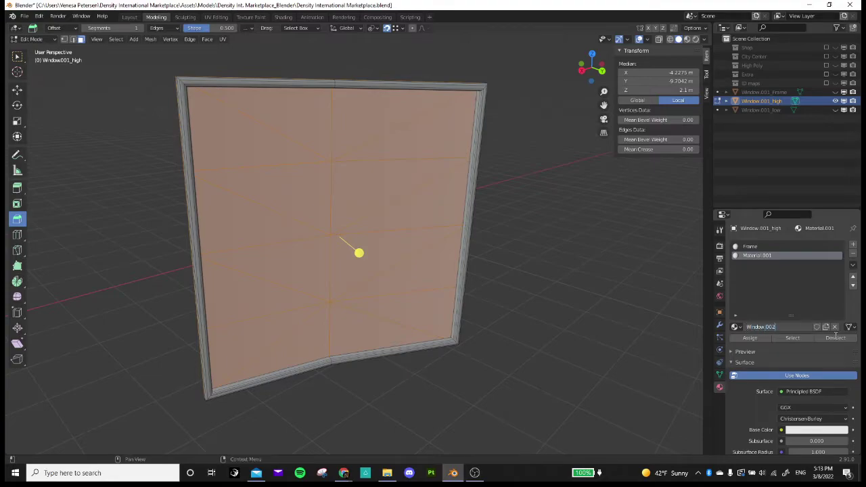
key("Return")
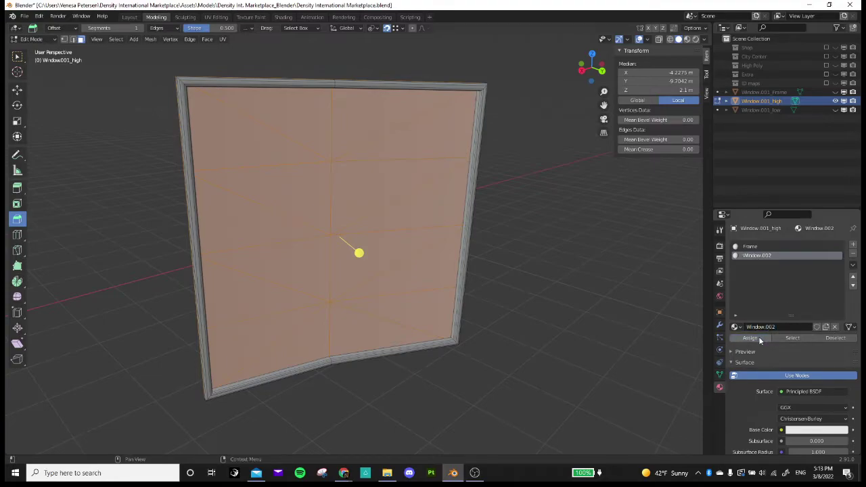
left_click(529, 357)
middle_click_drag(529, 357, 475, 189)
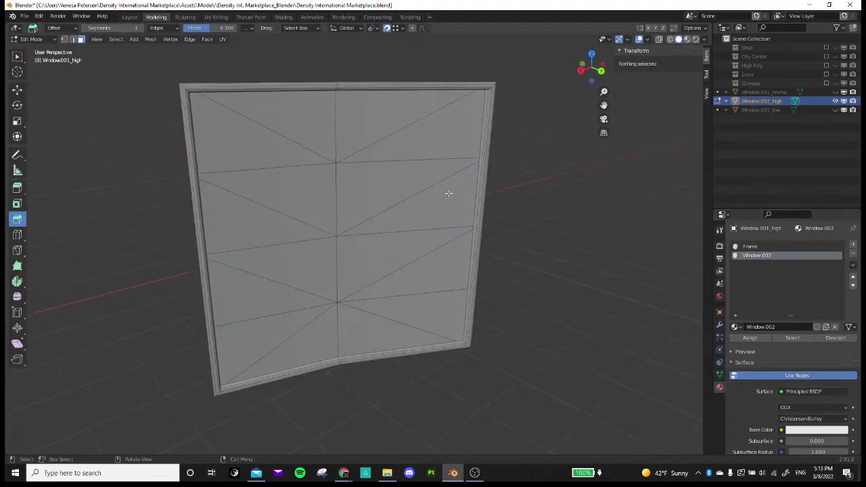
left_click(441, 203)
left_click(476, 258)
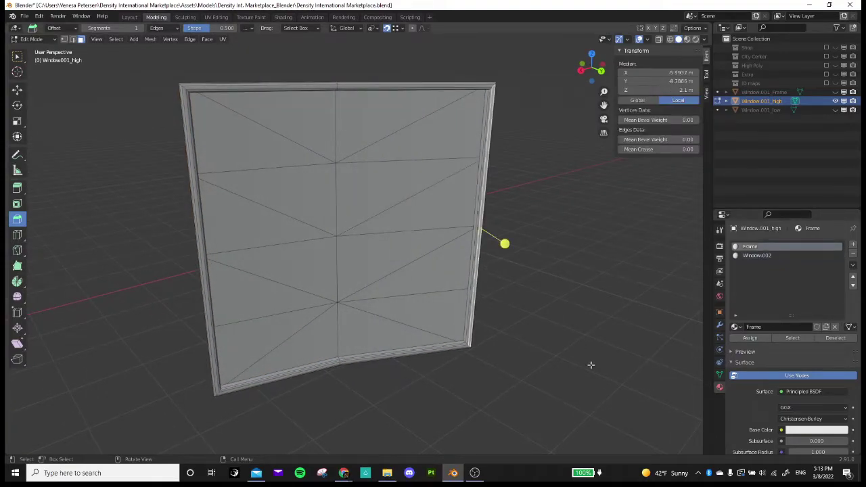
key("alt+a")
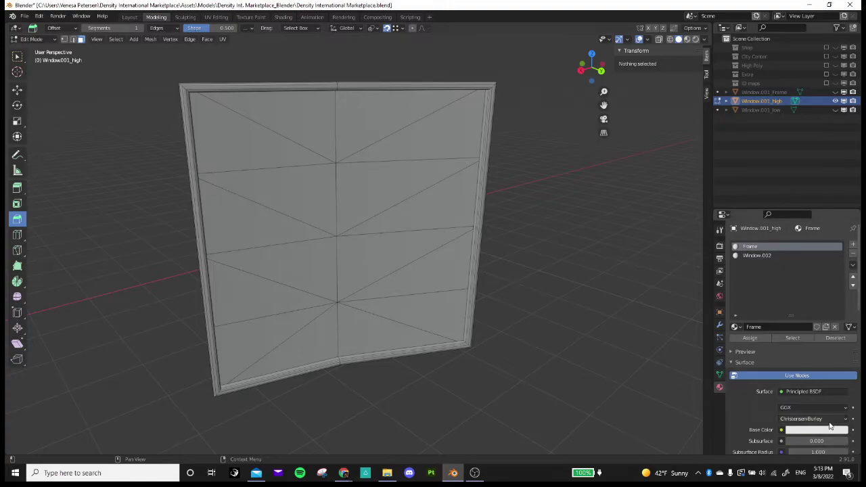
Enlarge the Properties editor upwards and switch the viewport shading to Material Preview
left_click(765, 212)
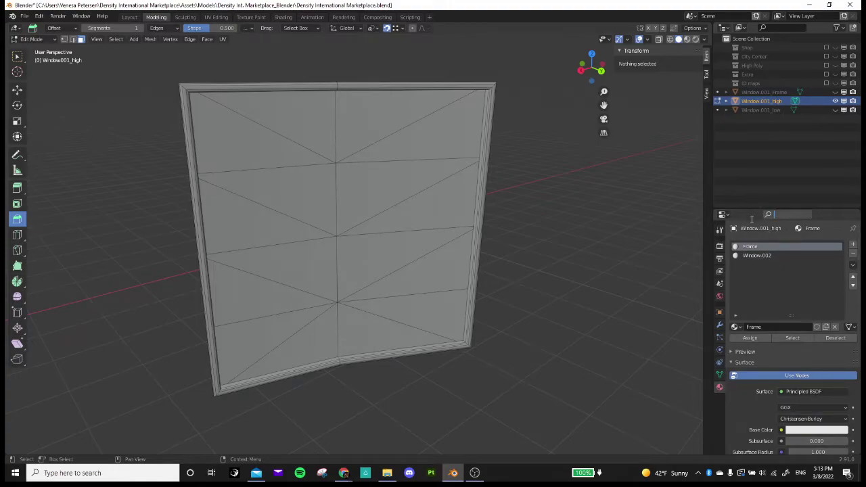
left_click(751, 219)
left_click_drag(738, 208, 747, 129)
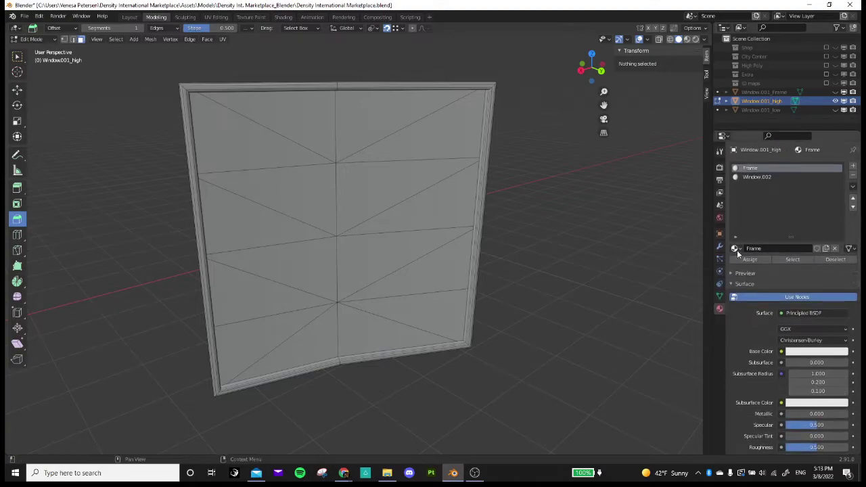
middle_click_drag(596, 184, 607, 184)
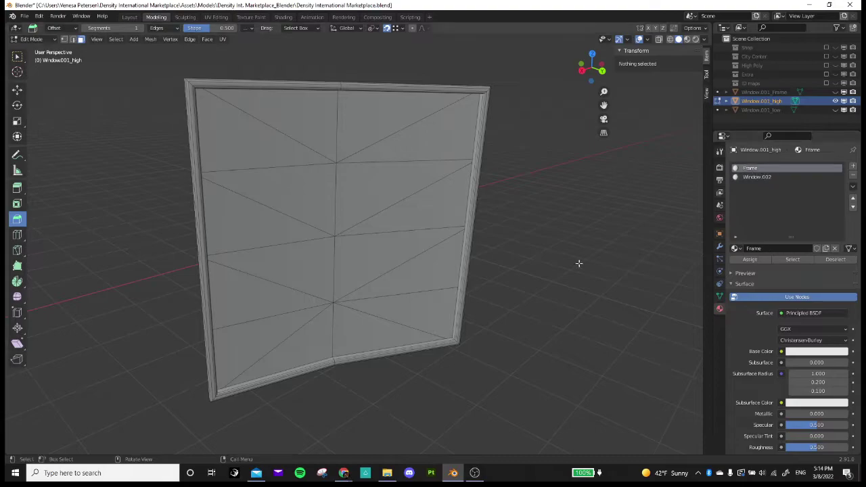
left_click(687, 39)
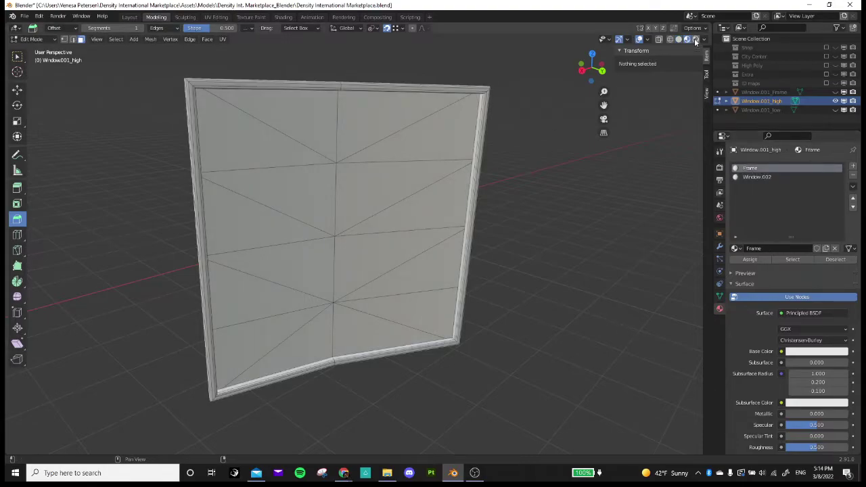
left_click(696, 40)
left_click(686, 39)
mouse_move(684, 237)
middle_mouse_down()
mouse_move(659, 251)
mouse_move(666, 313)
middle_mouse_up()
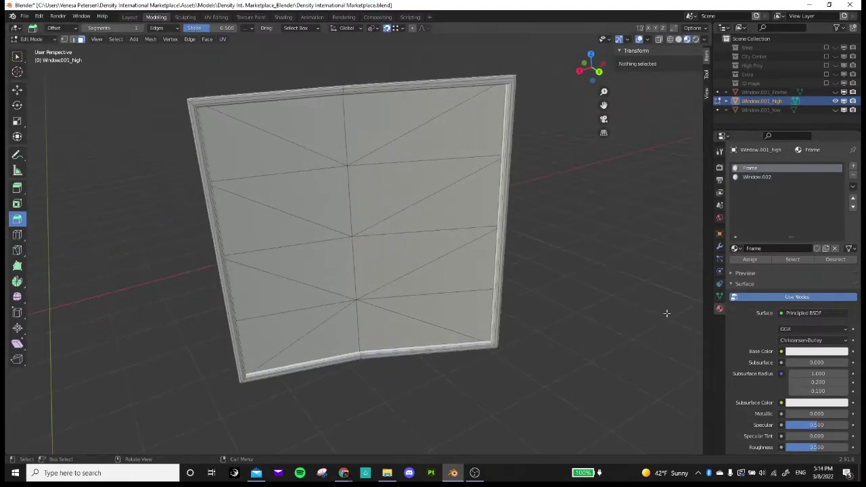
Return to Object Mode and set the base color of the Frame material to bright green
left_click(31, 38)
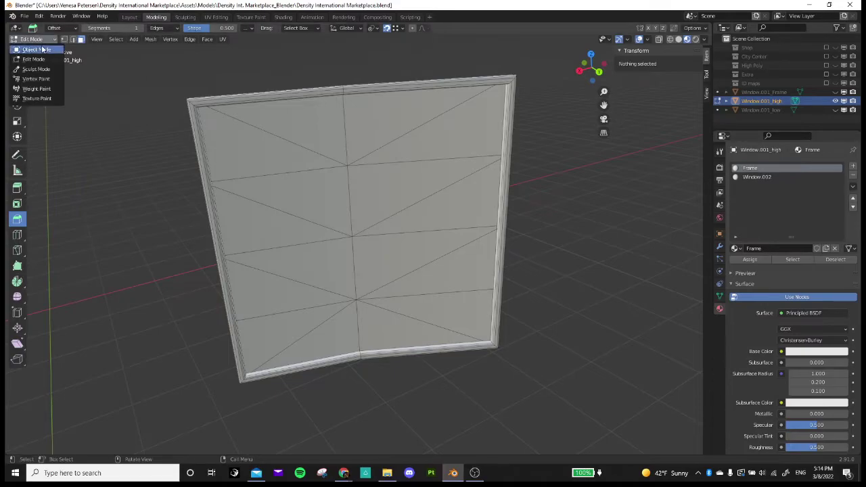
left_click(34, 50)
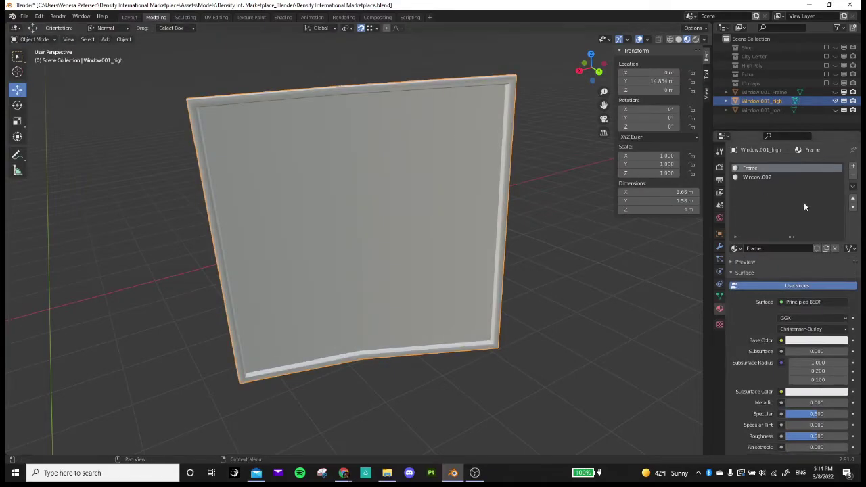
left_click(818, 340)
left_click_drag(805, 257, 773, 228)
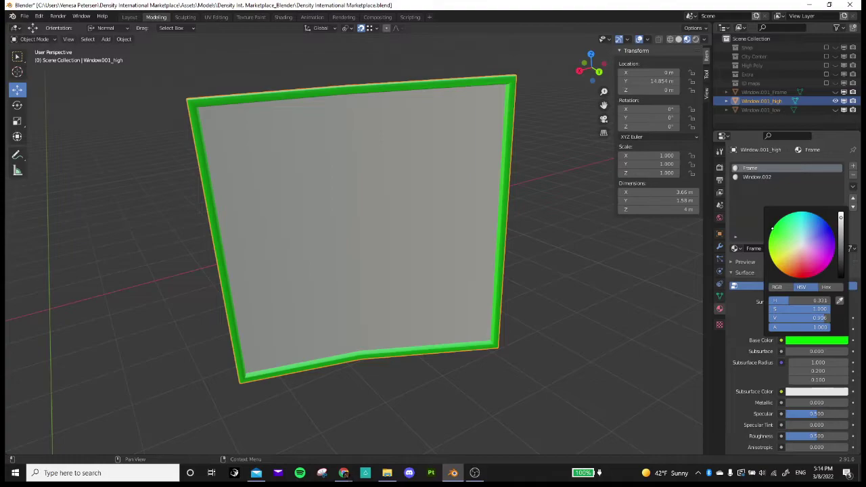
Set the base color of the Window.002 material to magenta
left_click(785, 176)
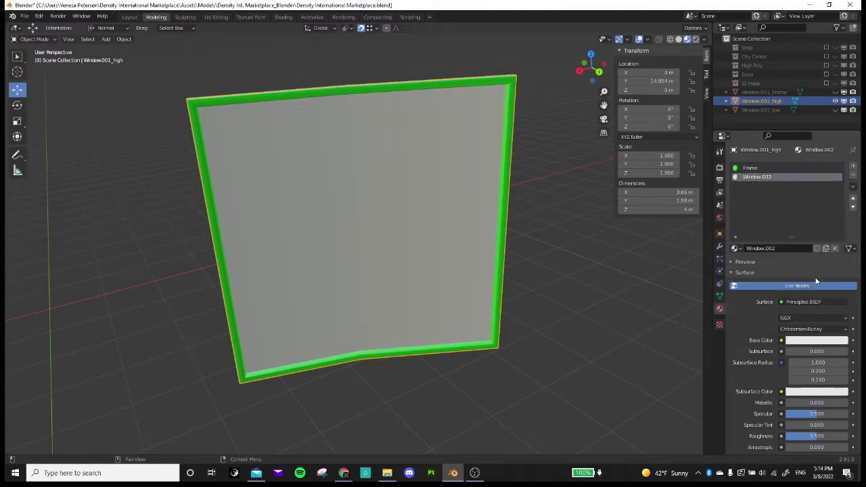
left_click(817, 340)
left_click(828, 264)
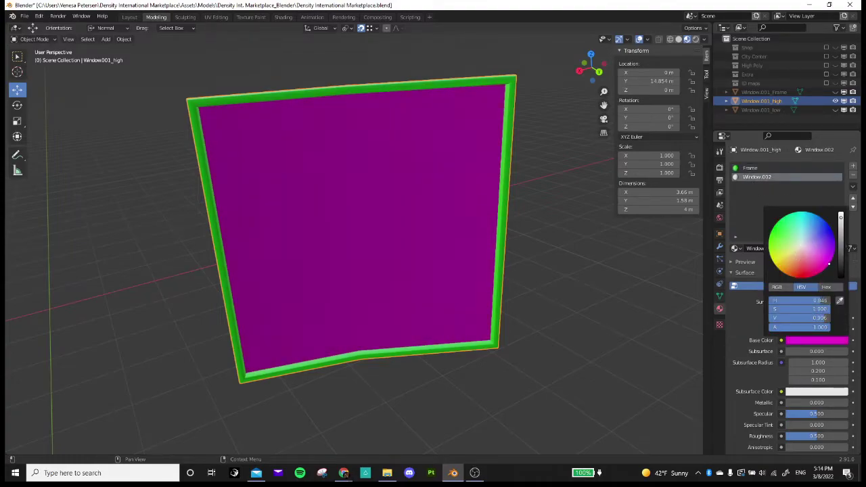
Examine the back of Window.001_high along the frame edges and check its modifiers
middle_click_drag(627, 280, 215, 121)
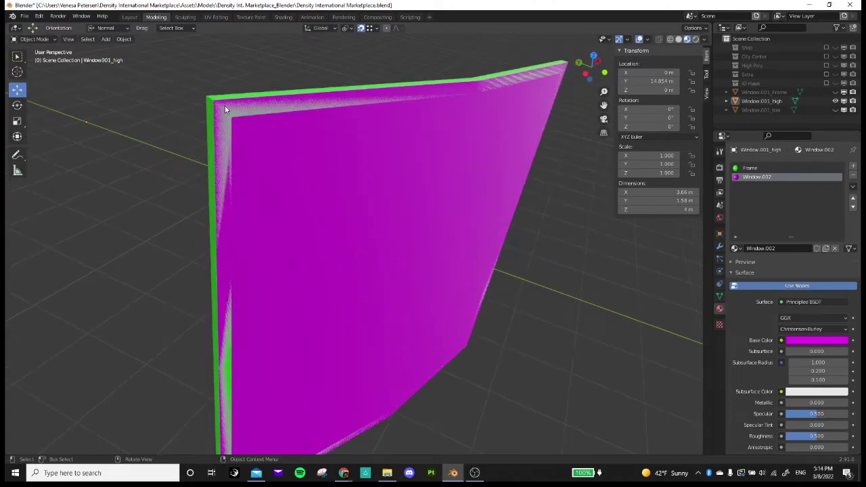
left_click(719, 247)
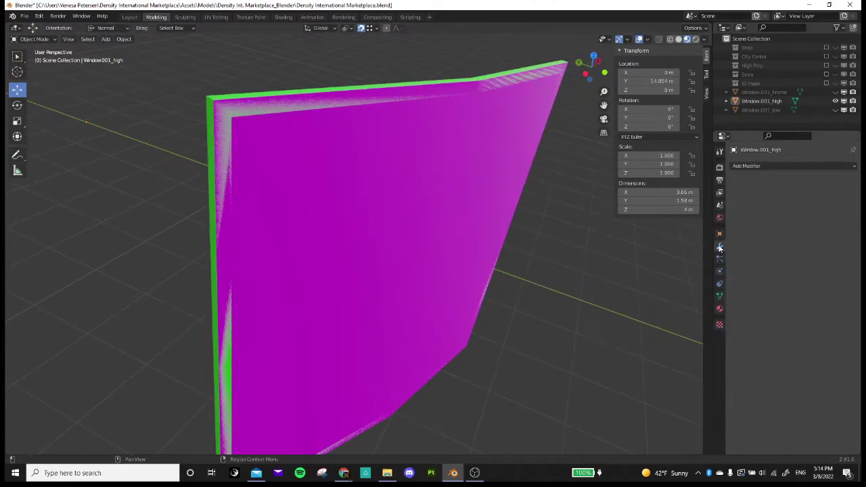
middle_click_drag(220, 115, 207, 155)
left_click(465, 192)
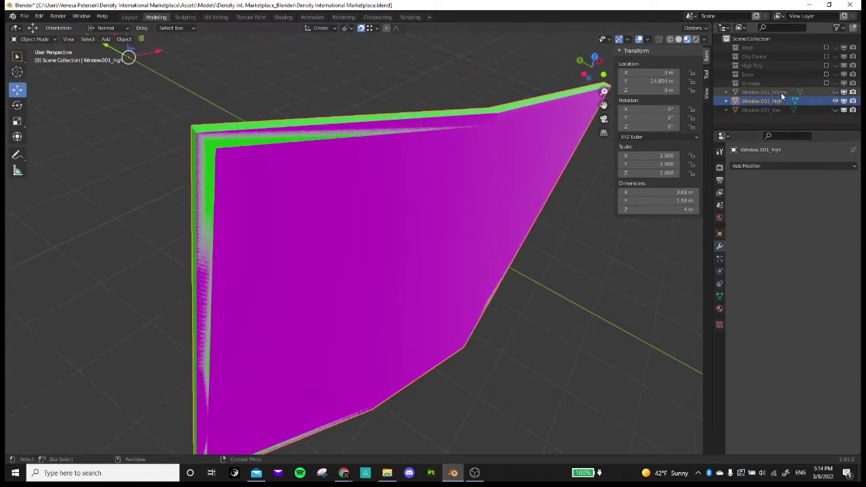
middle_click_drag(499, 116, 199, 141)
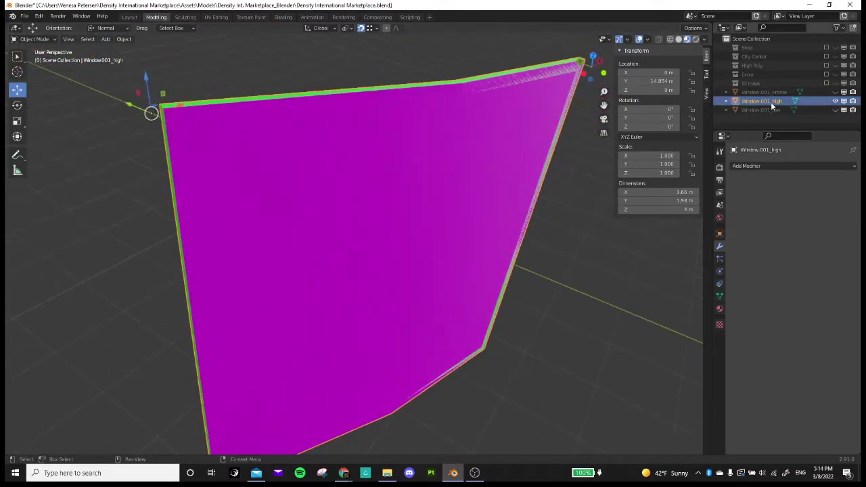
Compare the backs of Window.001_low and Window.001_high by showing them together and each on its own
left_click(773, 110)
left_click(835, 110)
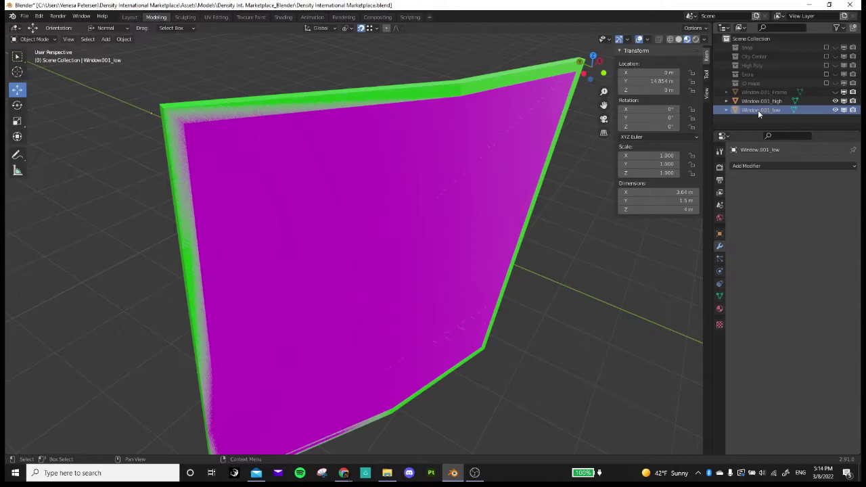
left_click(758, 109)
left_click(836, 110)
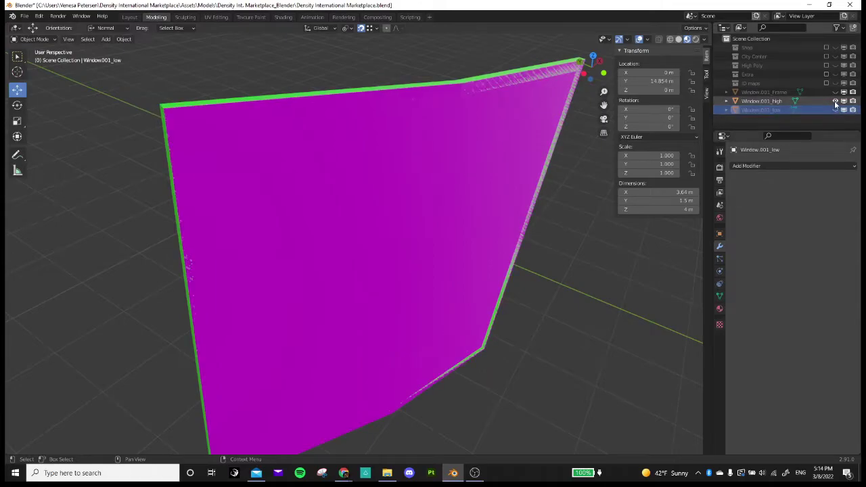
left_click(779, 102)
left_click(835, 101)
left_click(836, 110)
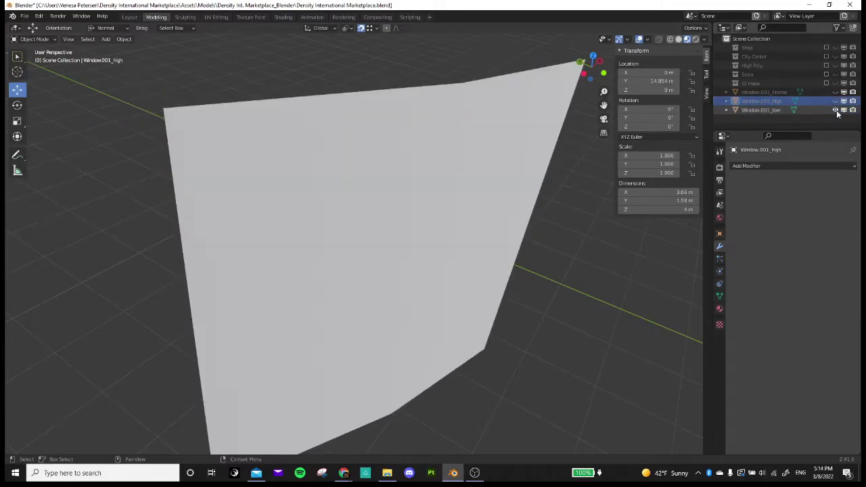
left_click(836, 101)
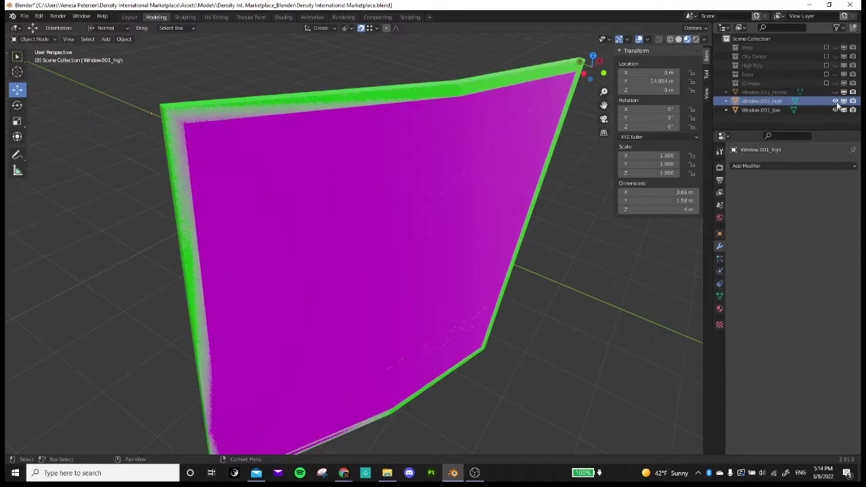
left_click(757, 101)
left_click(762, 110)
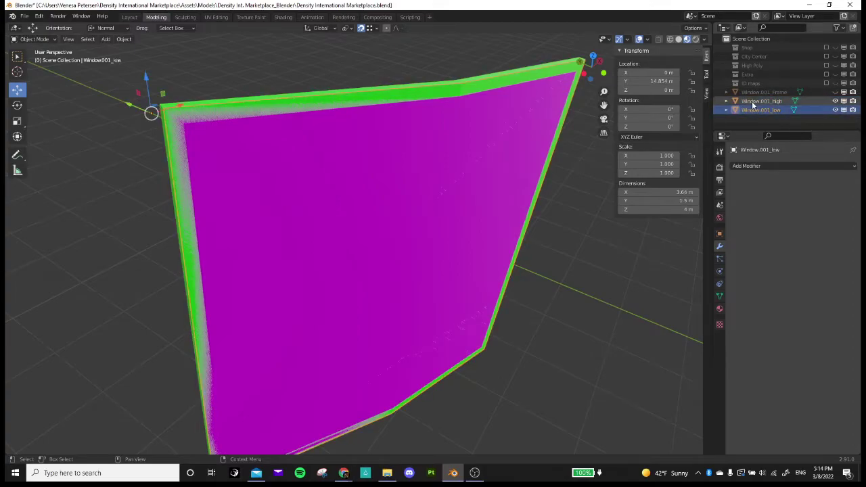
left_click(812, 101, "shift")
left_click(836, 101)
middle_click_drag(629, 292, 674, 268)
middle_click_drag(692, 193, 717, 186)
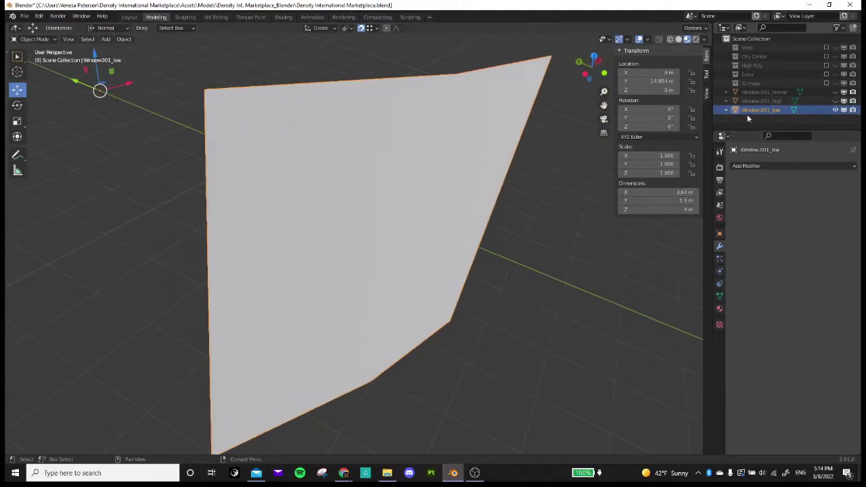
Show Window.001_high, hide Window.001_low, and select the high-poly window
left_click(835, 100)
middle_click_drag(575, 203, 697, 203)
left_click(835, 110)
middle_click_drag(599, 159, 203, 108)
left_click(761, 102)
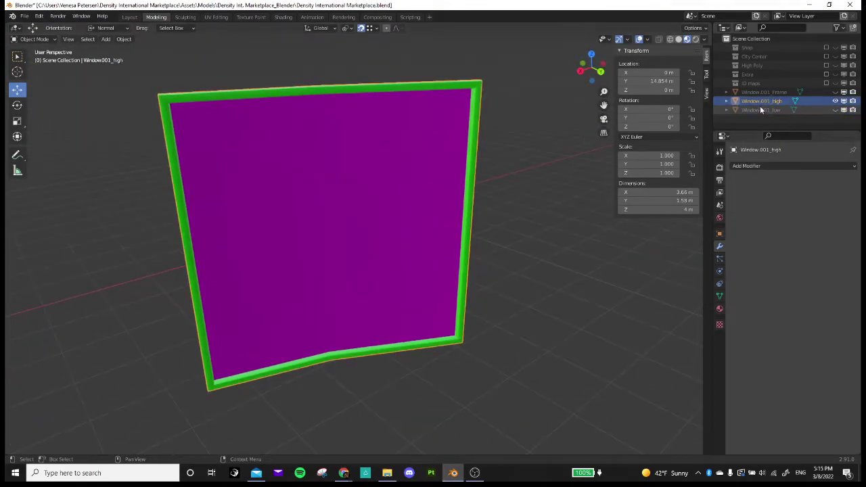
Export the selected Window.001_high object in FBX format under the file name Window_low.fbx
left_click(23, 16)
mouse_move(58, 145)
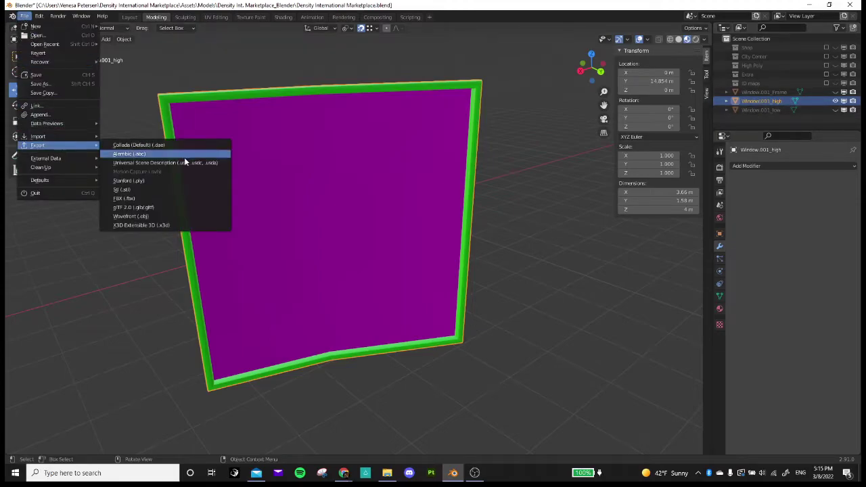
left_click(168, 198)
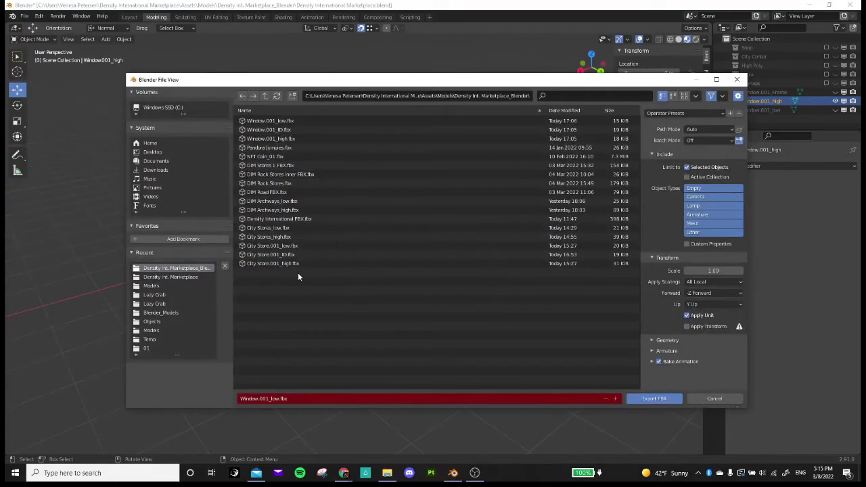
left_click(325, 399)
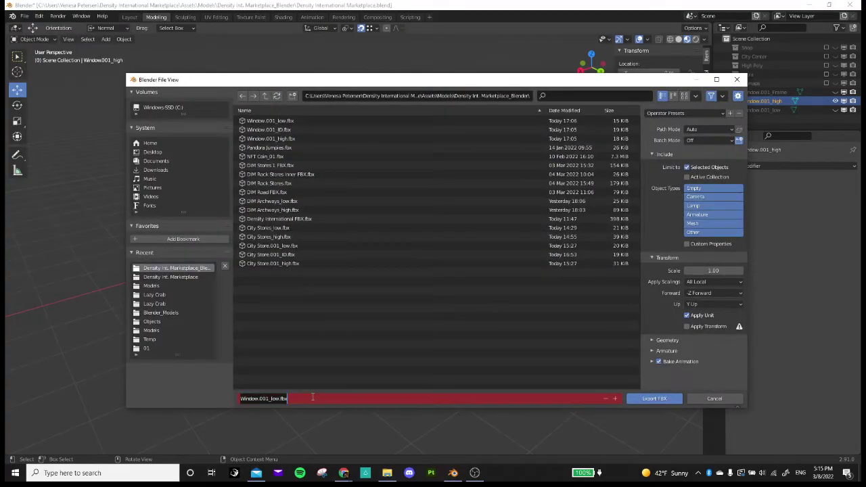
left_click(268, 398)
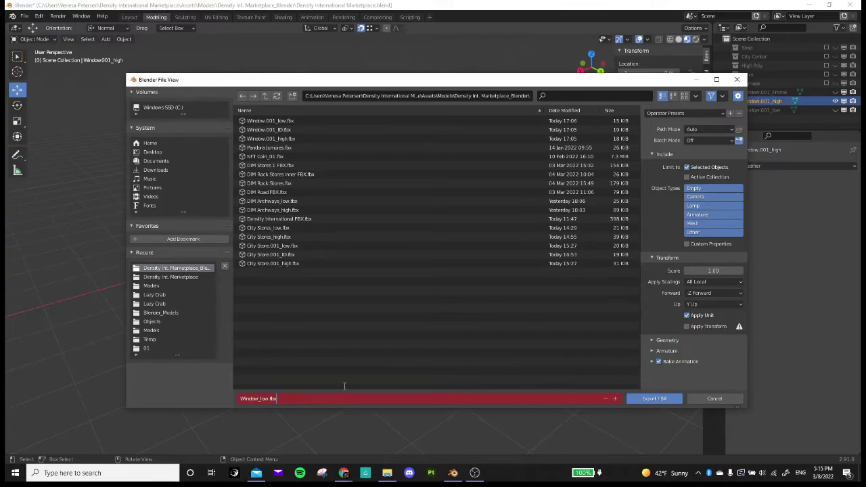
left_click(657, 399)
left_click(658, 399)
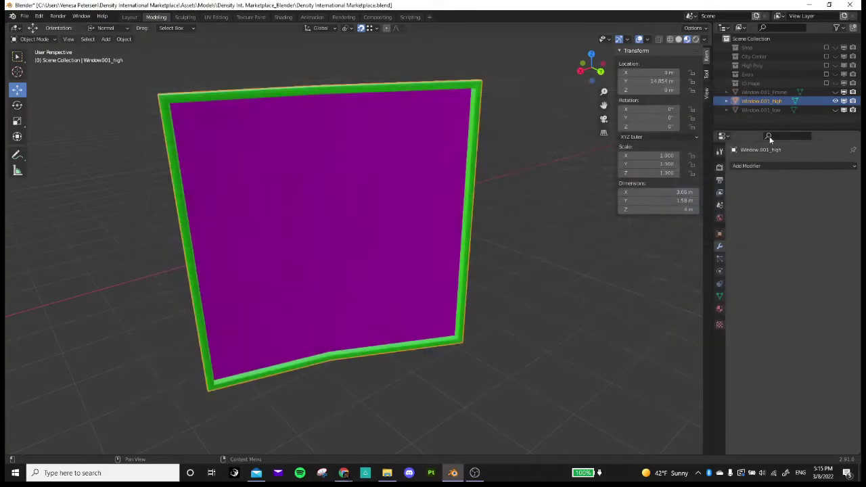
Make Window.001_low visible alongside the high-poly window and select it
left_click(761, 110)
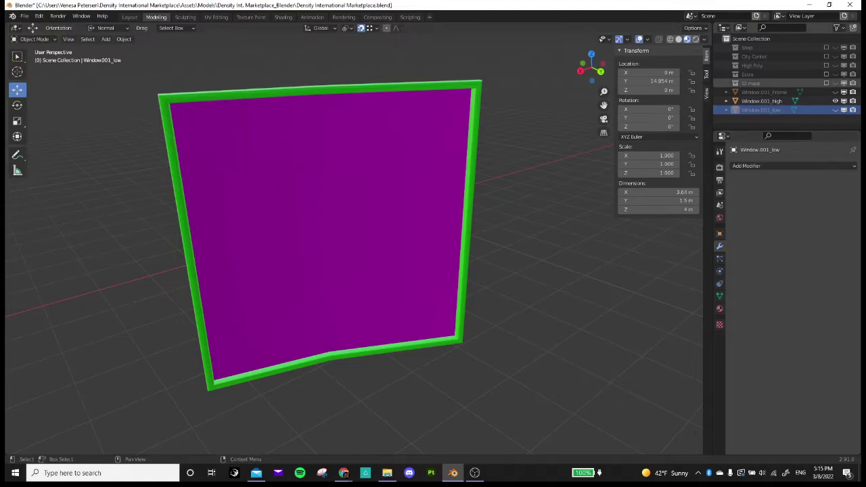
left_click(835, 110)
left_click(759, 112)
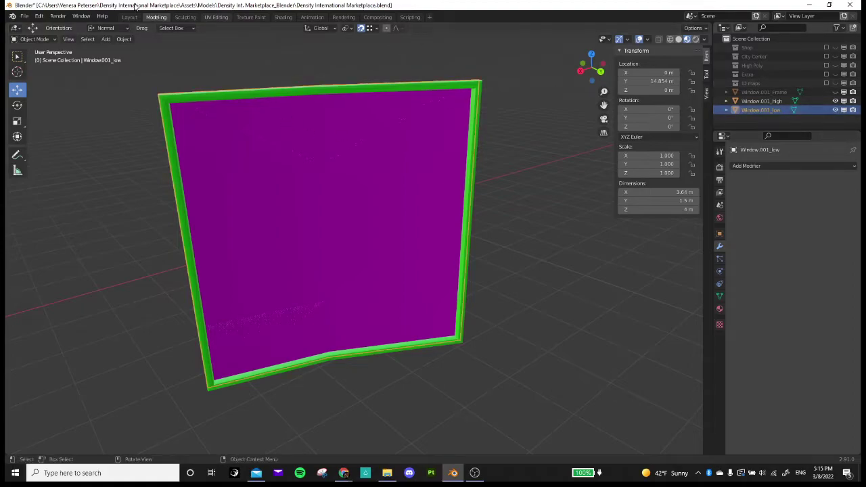
left_click(24, 16)
mouse_move(60, 146)
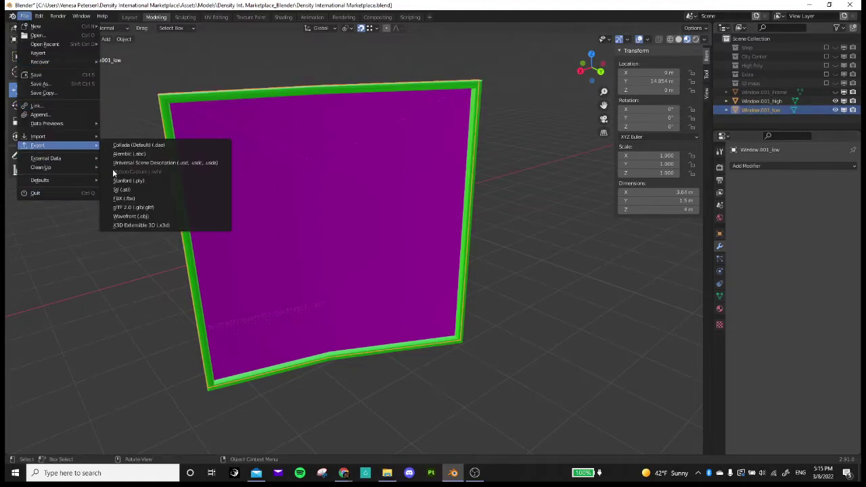
left_click(133, 198)
left_click(292, 400)
left_click(293, 400)
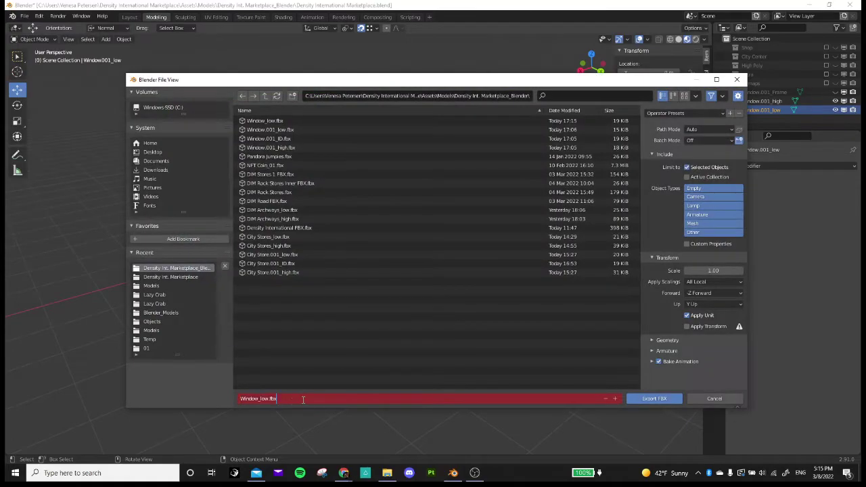
left_click(725, 400)
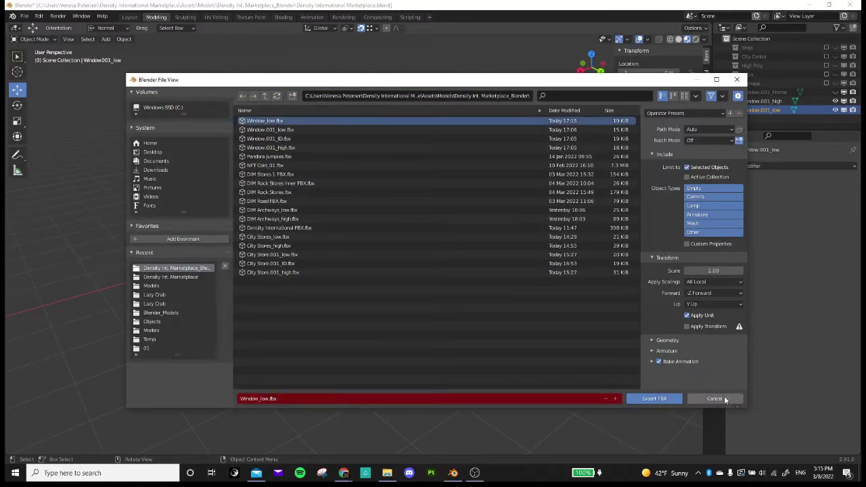
left_click(726, 399)
Select Window.001_high and export only that object in FBX format as Window_high.fbx
left_click(766, 101)
left_click(23, 16)
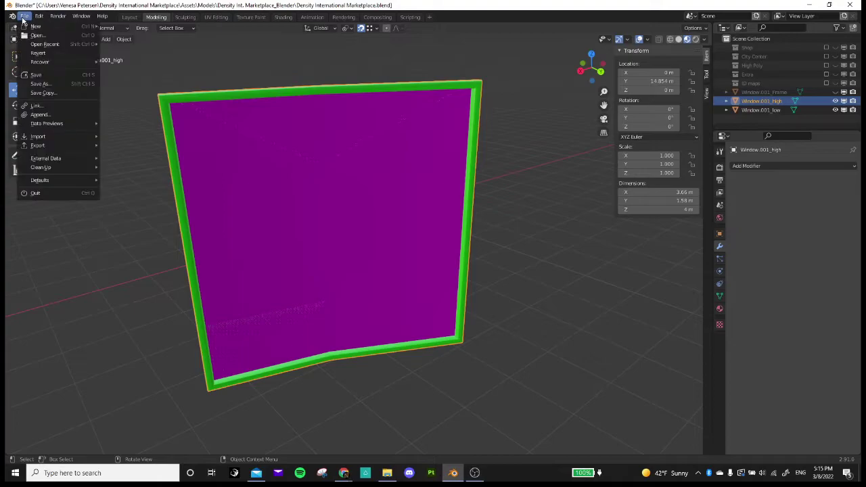
mouse_move(61, 145)
left_click(129, 199)
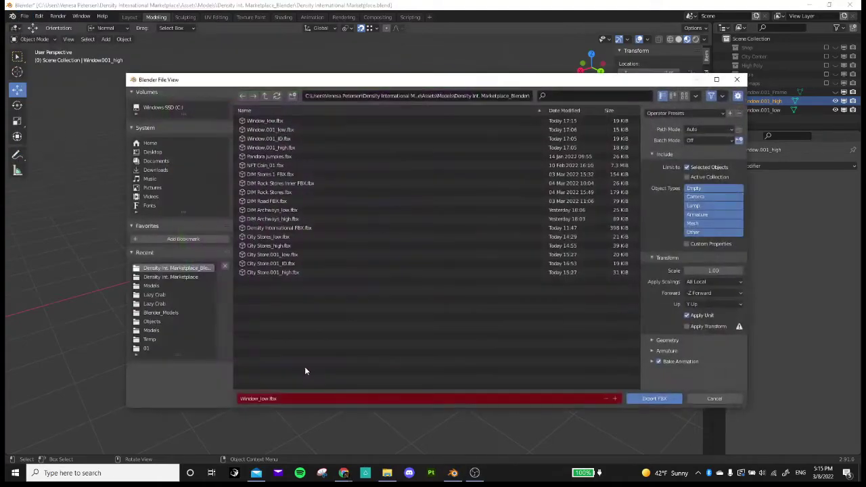
left_click(292, 398)
left_click(260, 399)
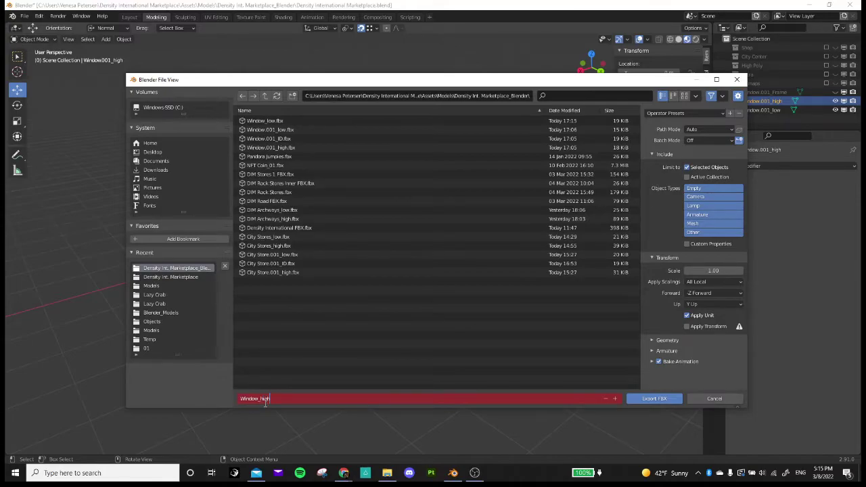
key("Return")
left_click(654, 398)
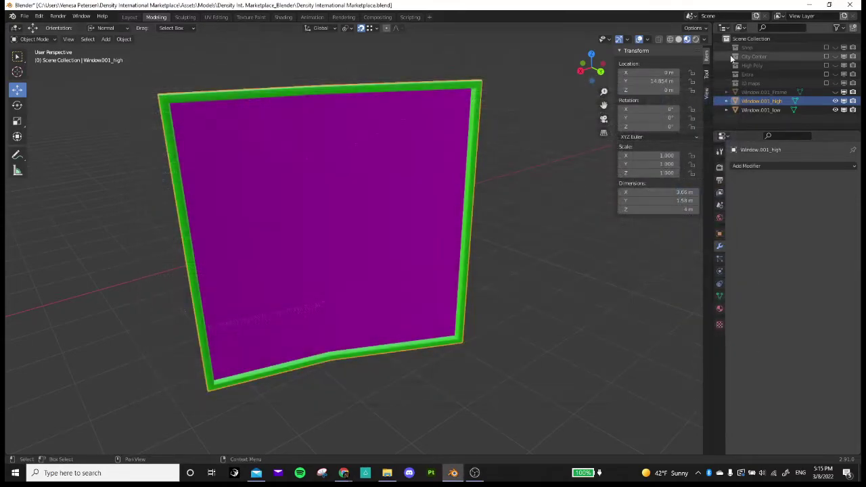
Select Window.001_low and export it in FBX format as Window_low.fbx, overwriting the existing file
left_click(759, 110)
left_click(24, 15)
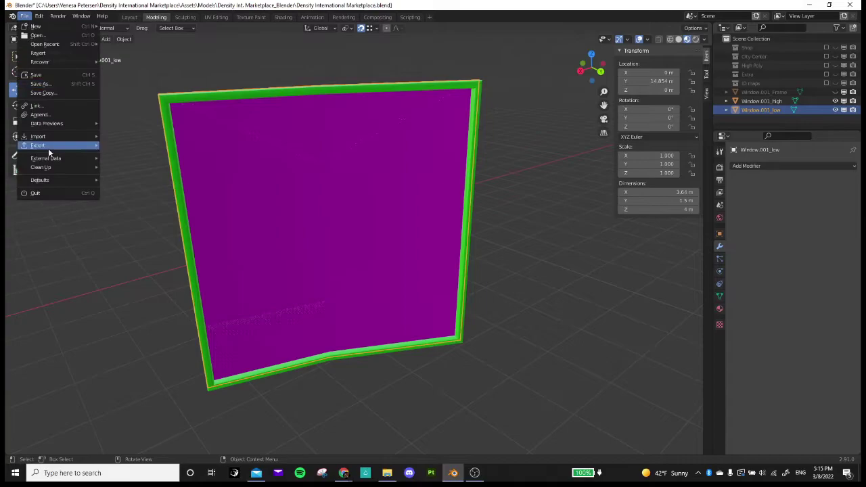
mouse_move(48, 148)
left_click(129, 199)
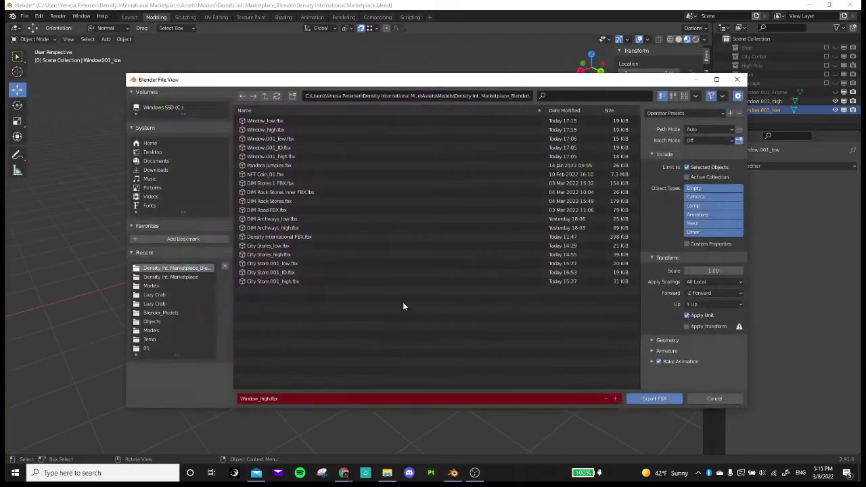
left_click(306, 399)
left_click(257, 398)
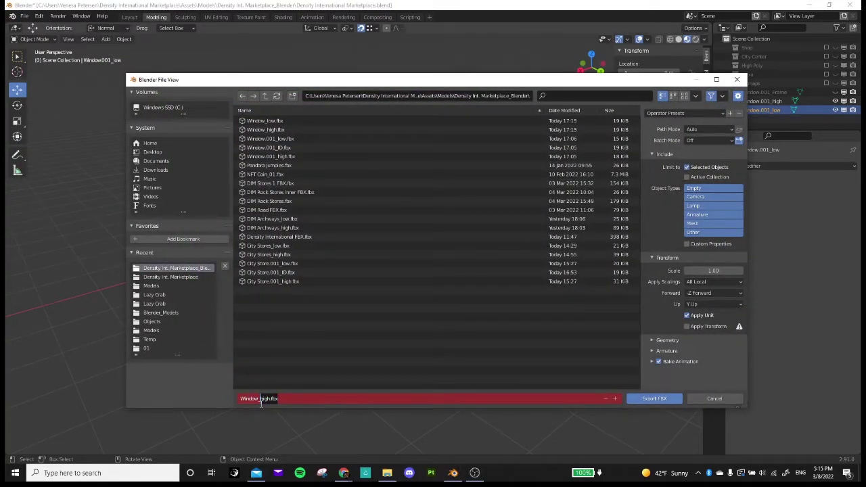
key("BackSpace")
key("Return")
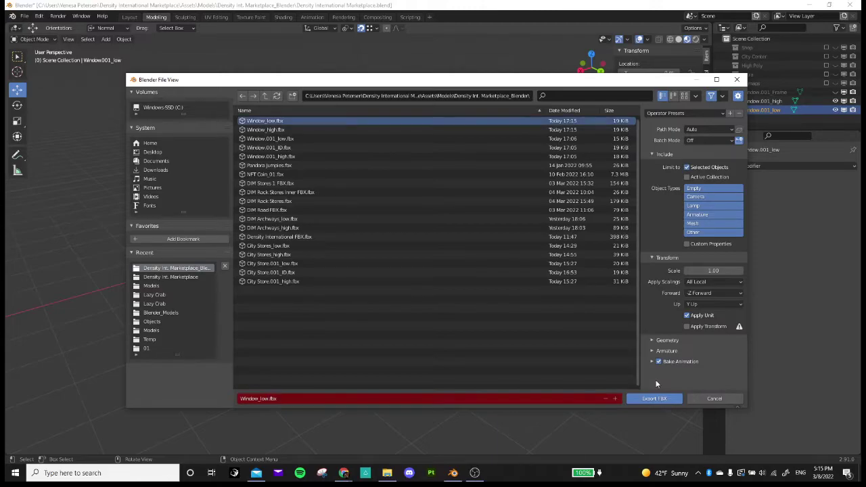
left_click(654, 399)
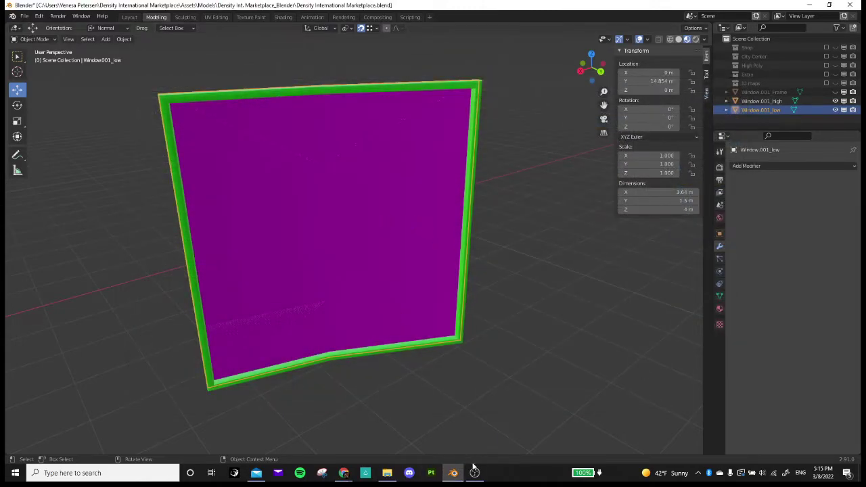
Switch to Adobe Substance 3D Painter, dismiss the welcome window, and start a new project with a document resolution of 4096
mouse_move(475, 472)
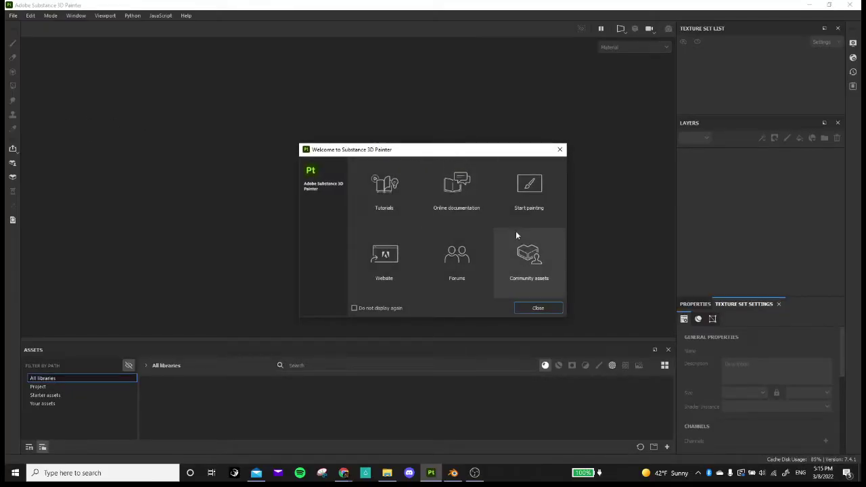
left_click(535, 307)
left_click(14, 15)
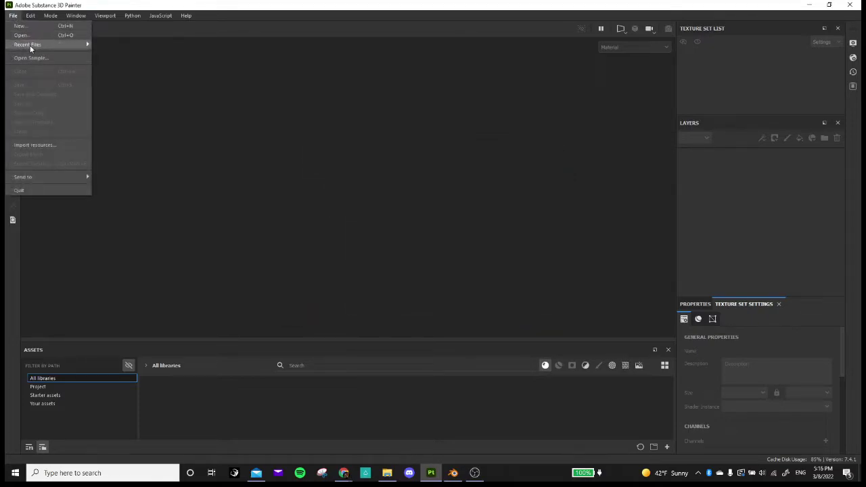
mouse_move(30, 47)
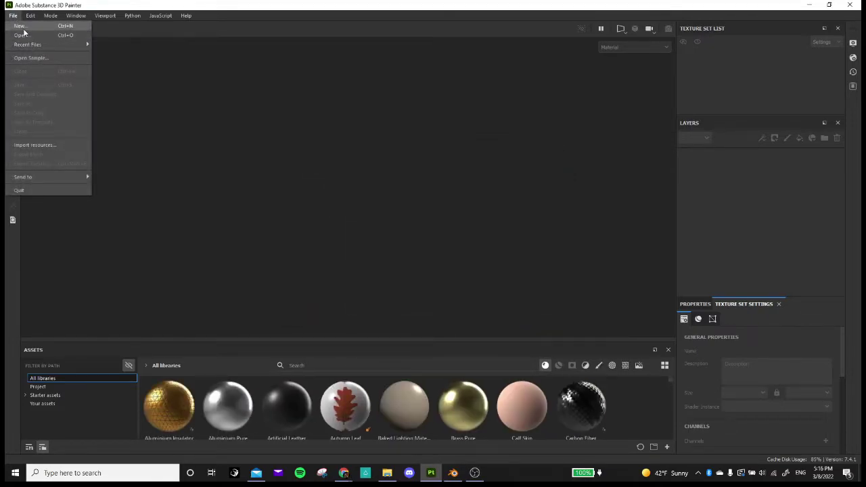
left_click(19, 26)
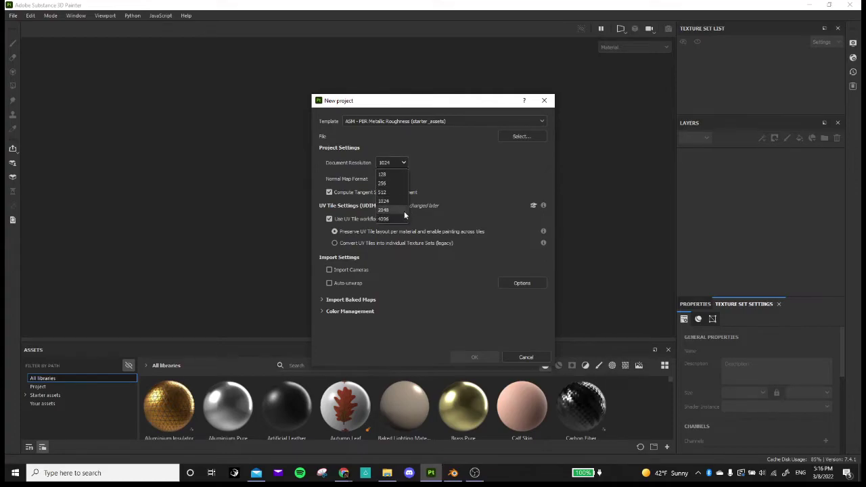
left_click(383, 219)
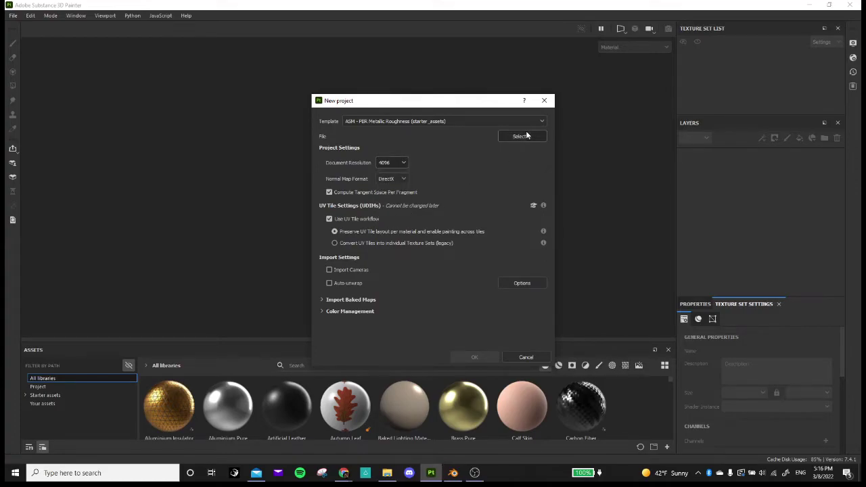
Choose Window_low from the Density Int. Marketplace_Blender folder as the project mesh and create the project
left_click(521, 136)
scroll(486, 232, "down", 2)
scroll(486, 232, "down", 1)
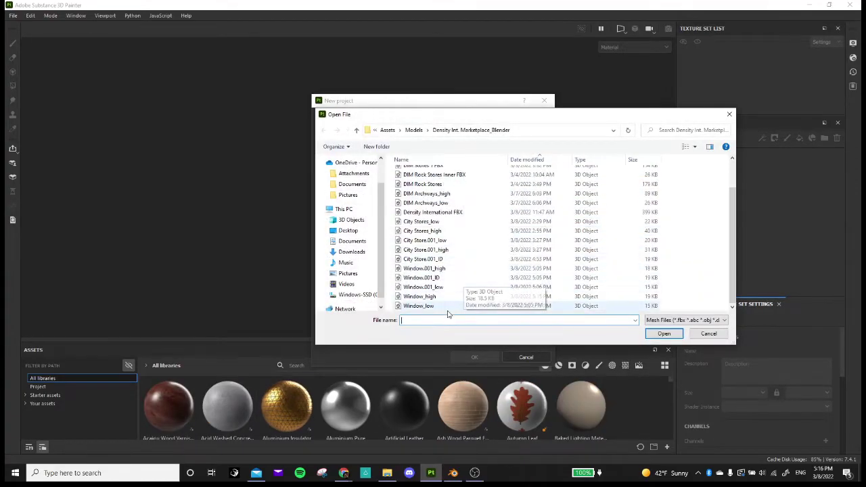
left_click(416, 306)
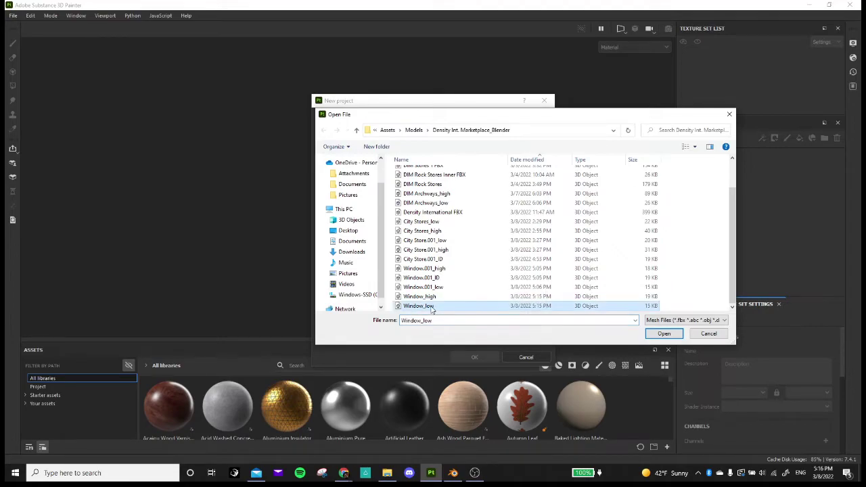
left_click(663, 334)
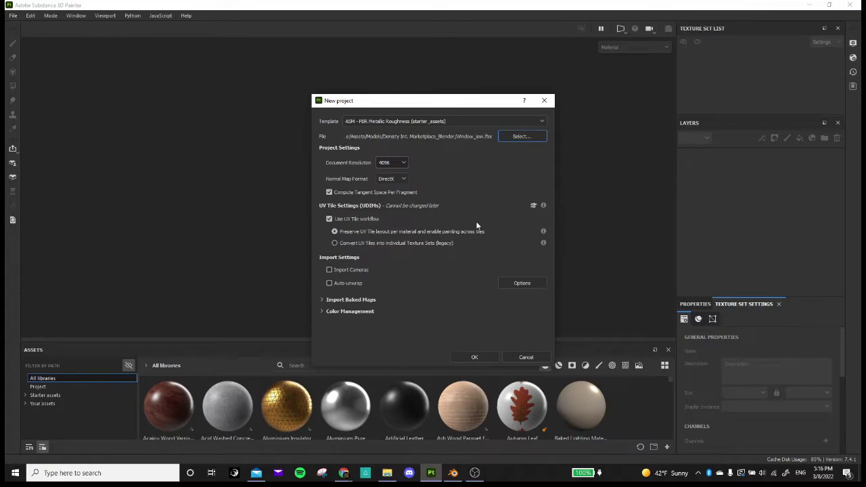
left_click(474, 357)
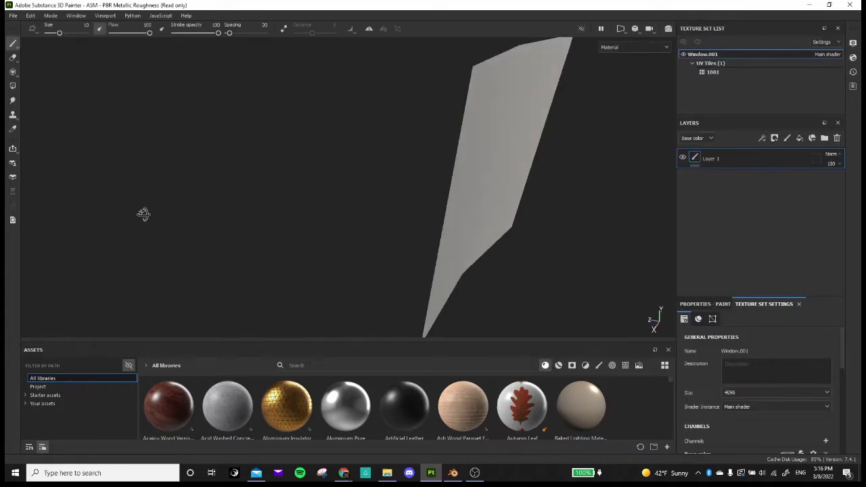
Open the mesh map baking settings and load Window_high as the high definition mesh
left_click_drag(143, 214, 336, 156, "alt")
scroll(564, 169, "down", 2)
middle_click_drag(626, 196, 384, 176, "alt")
scroll(384, 176, "down", 2)
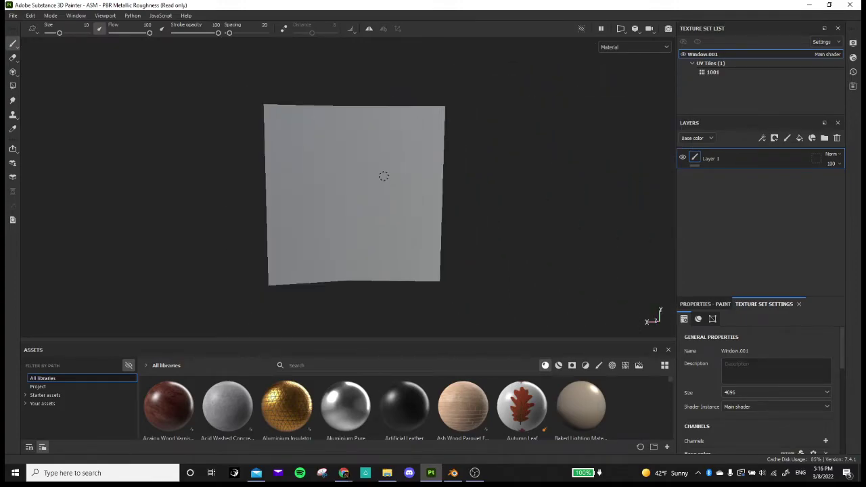
left_click(32, 18)
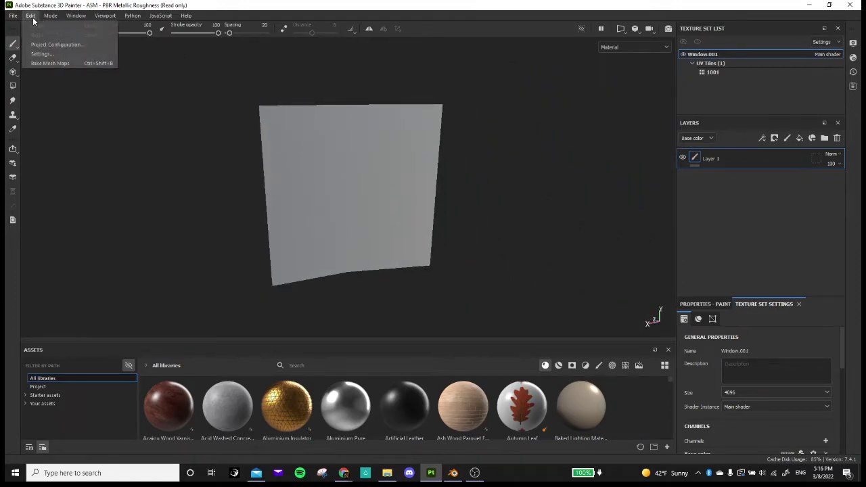
left_click(48, 64)
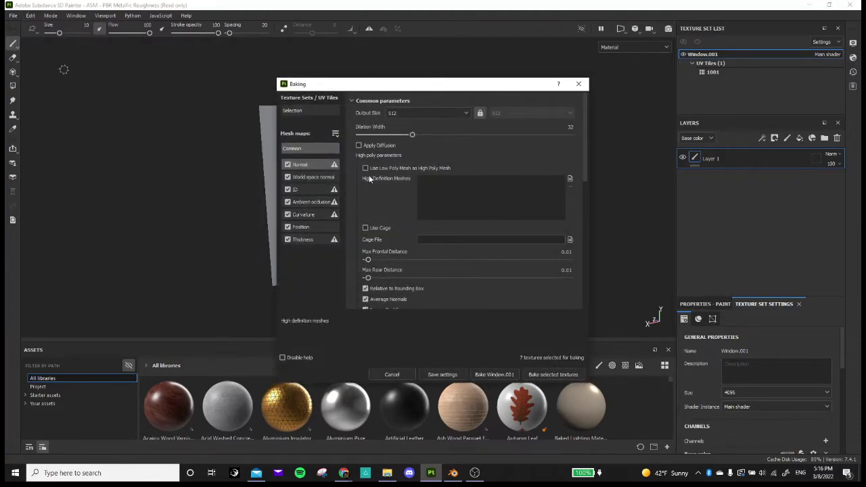
left_click(569, 179)
scroll(408, 180, "down", 2)
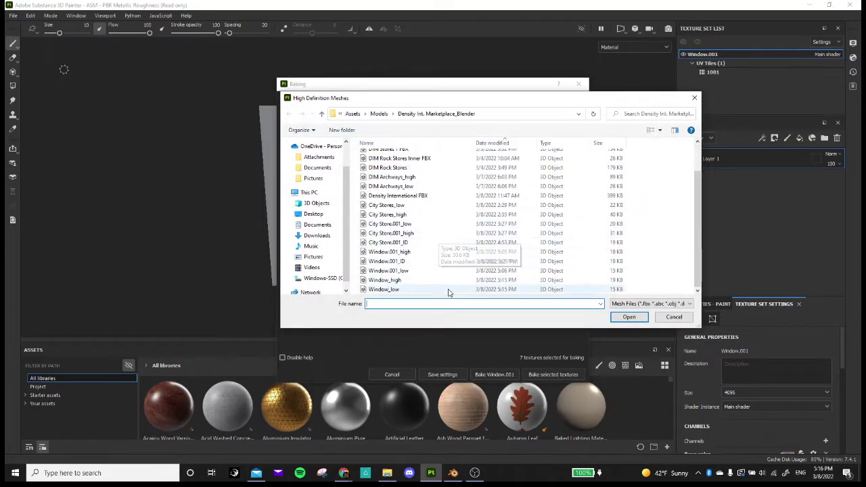
left_click(399, 279)
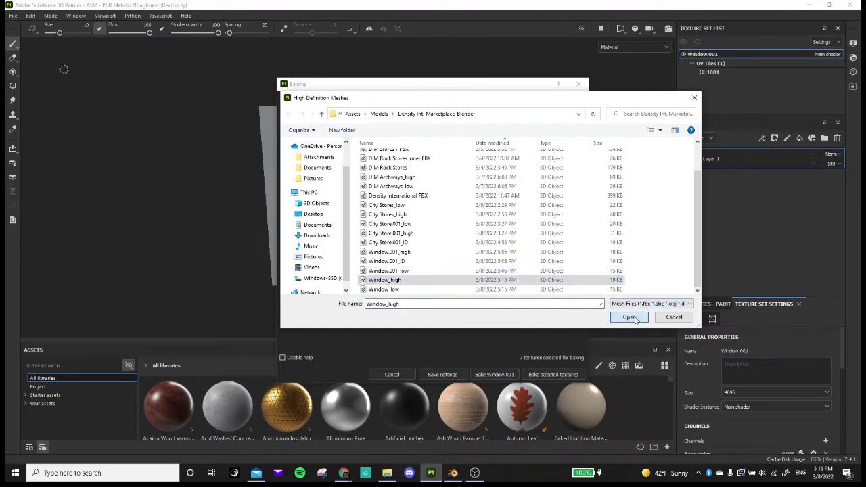
left_click(628, 316)
left_click_drag(455, 219, 476, 219)
Turn off Average Normals and set both the max frontal distance and the max rear distance to 0.2
scroll(416, 270, "down", 2)
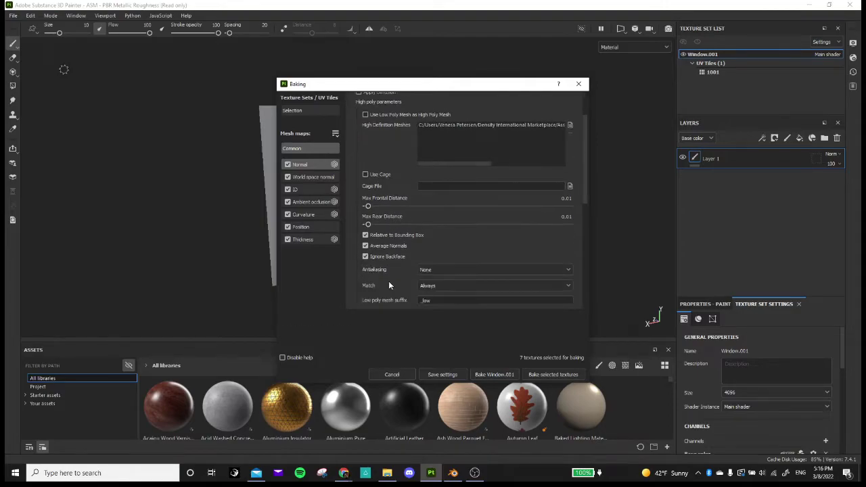
left_click(387, 246)
left_click(566, 198)
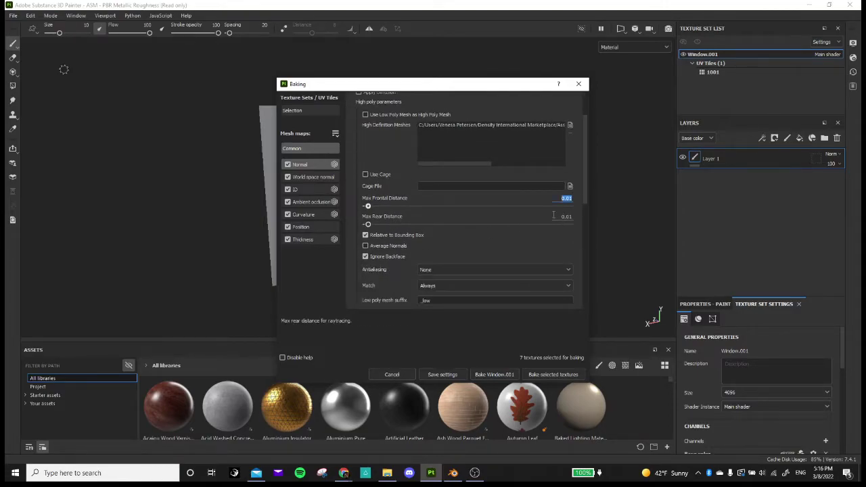
key("Return")
left_click_drag(556, 216, 600, 226)
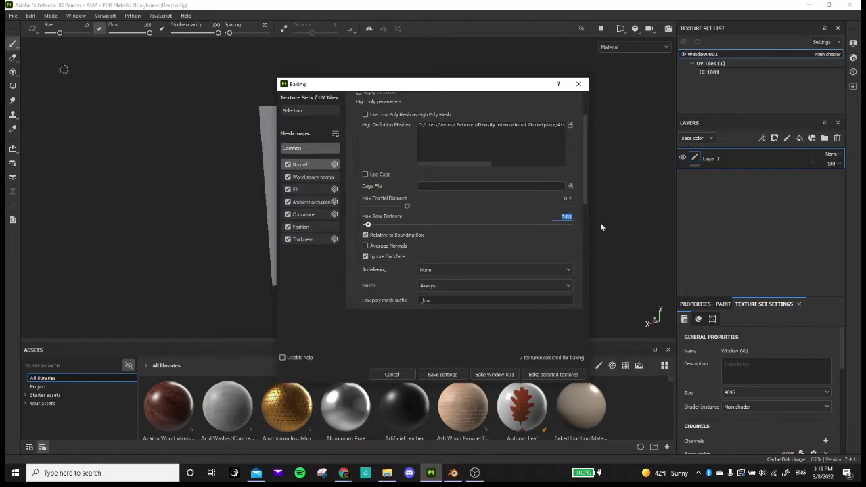
type("0.2")
key("Return")
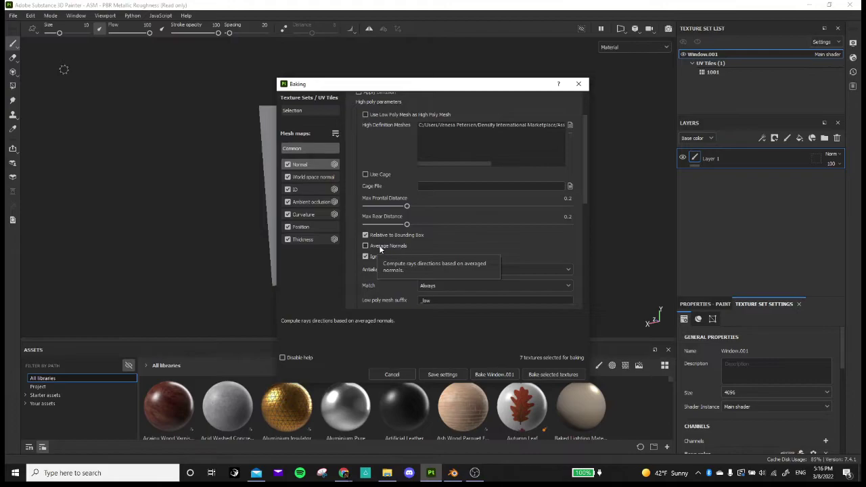
Set the baking antialiasing to Subsampling 2x2
scroll(460, 253, "down", 2)
left_click(445, 217)
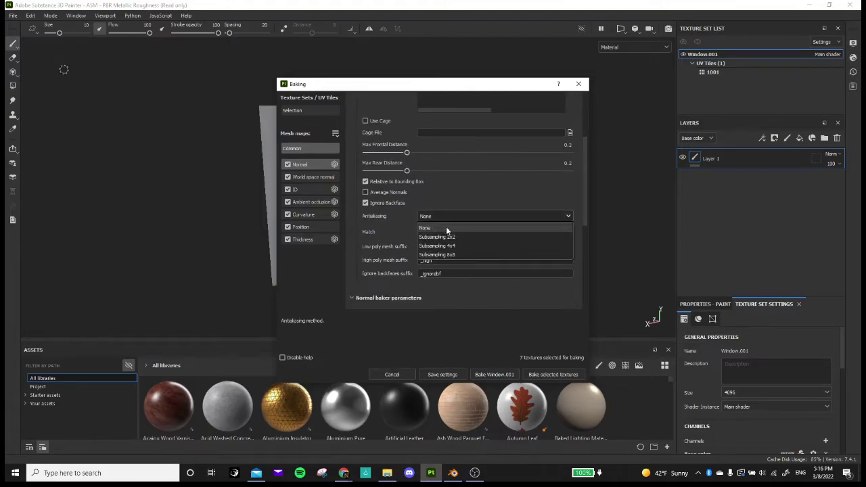
left_click(451, 236)
scroll(529, 220, "up", 4)
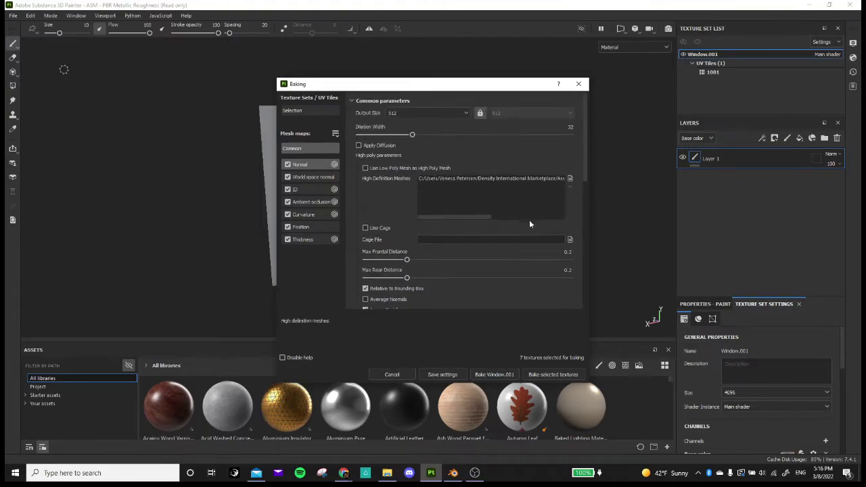
left_click(344, 472)
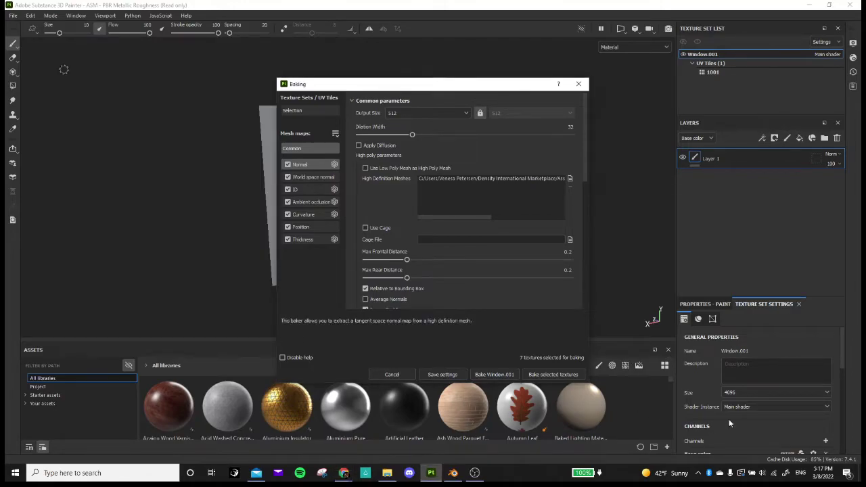
Set the bake output size to 4096, bake all mesh maps for Window.001, and close the finished baking report
scroll(473, 275, "down", 5)
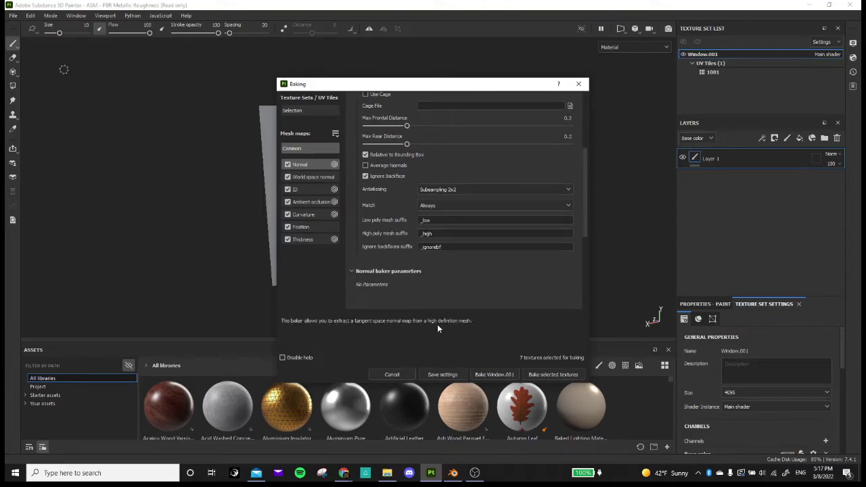
scroll(423, 285, "up", 5)
left_click(441, 112)
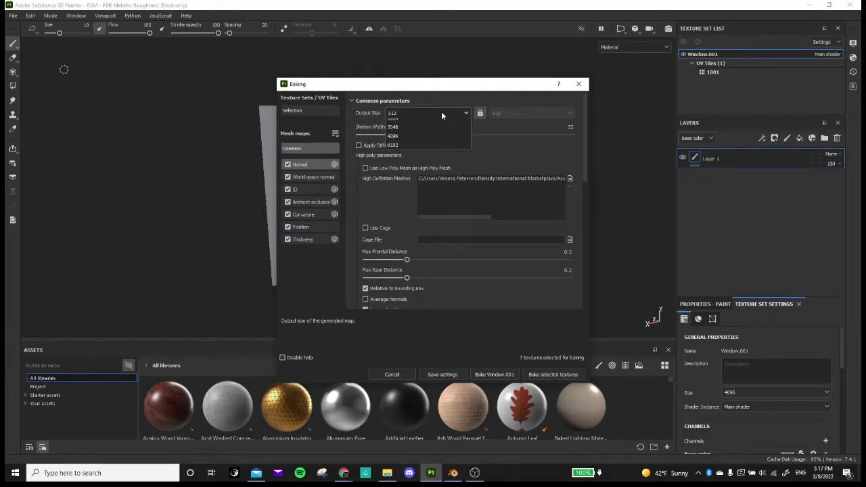
left_click(409, 185)
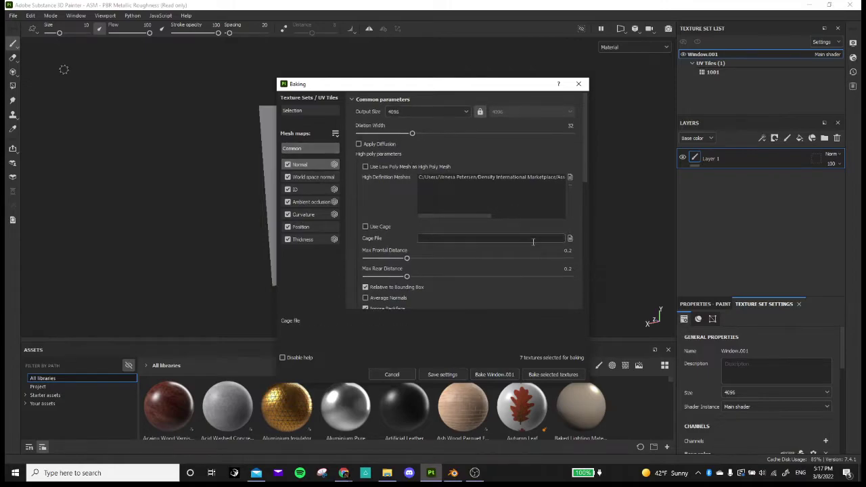
left_click(495, 375)
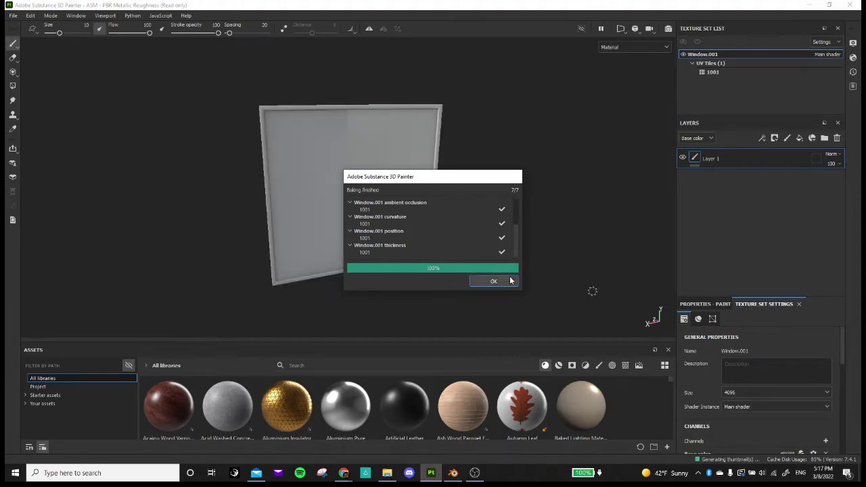
left_click(510, 280)
Display the baked ID mesh map on the window to check its colour regions, and return to the Material view
left_click_drag(343, 242, 419, 230, "alt")
left_click(625, 46)
scroll(629, 128, "down", 3)
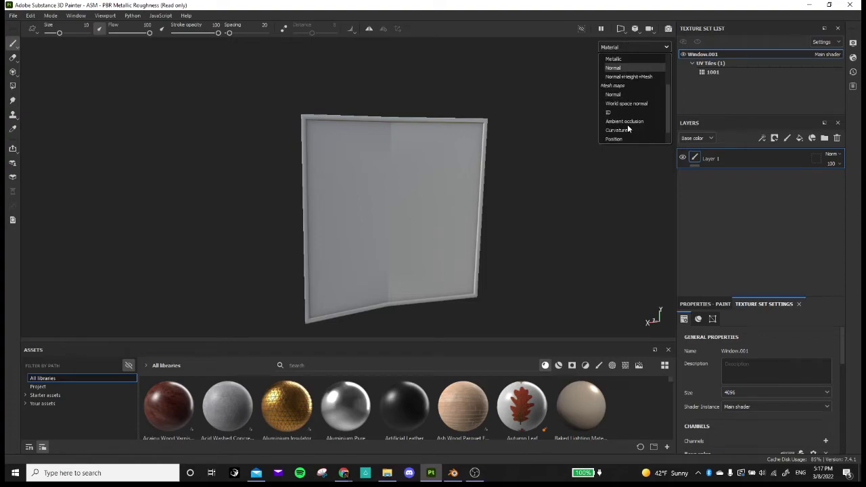
left_click(616, 113)
left_click_drag(383, 225, 444, 214, "alt")
scroll(448, 244, "down", 2)
middle_click_drag(448, 245, 433, 232, "alt")
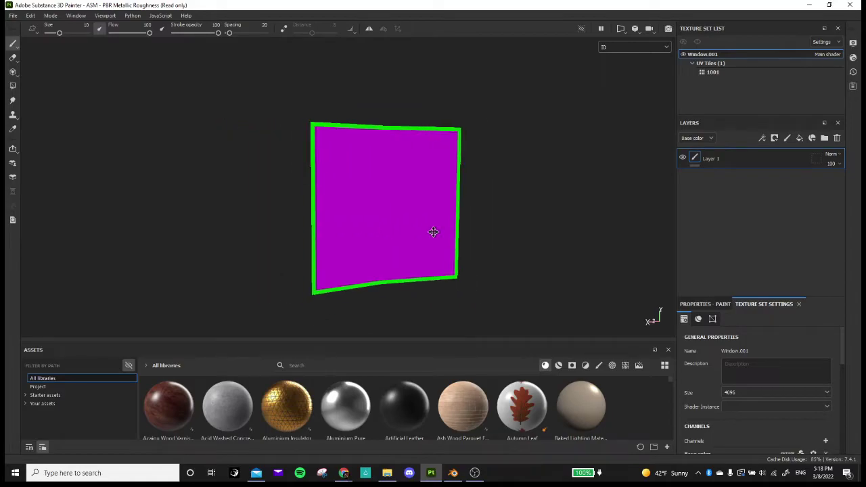
left_click(636, 46)
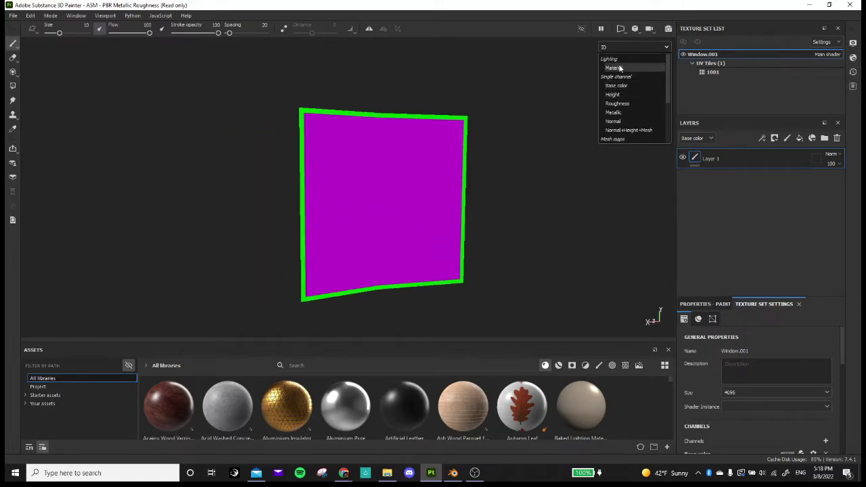
left_click(615, 68)
scroll(391, 185, "up", 1)
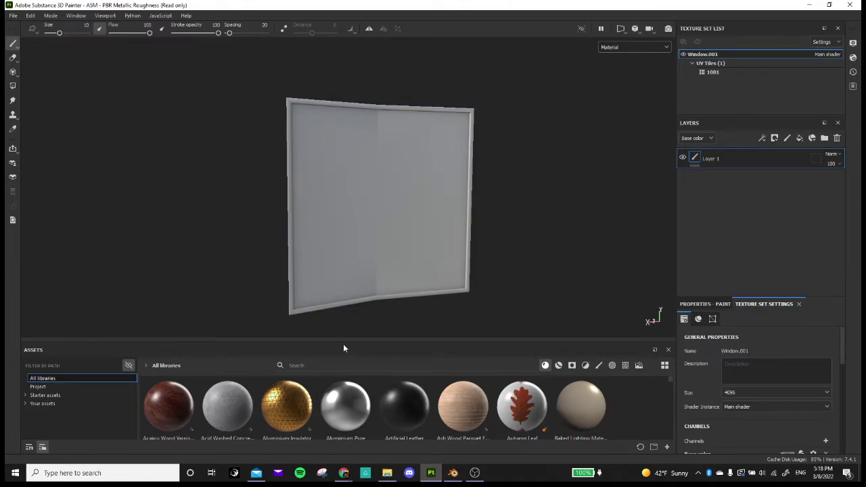
Find the Copper Pure material in the asset library and apply it to the whole window as a fill layer
left_click_drag(343, 333, 342, 157)
scroll(239, 313, "down", 5)
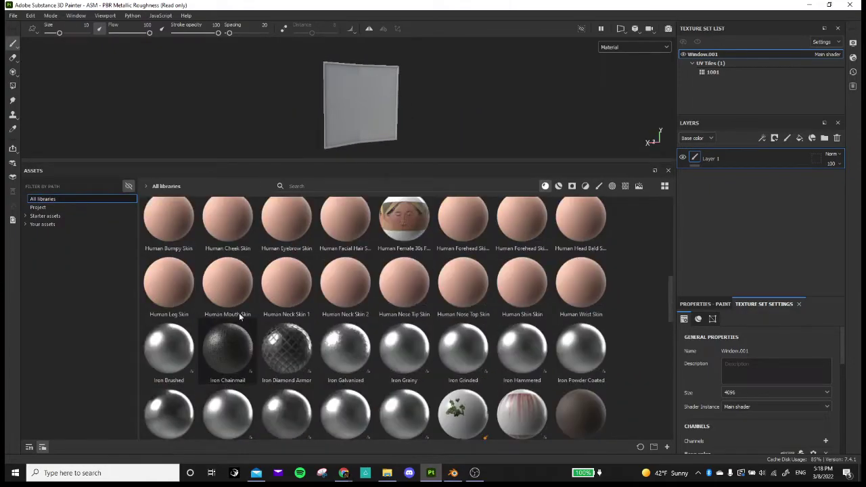
scroll(241, 302, "up", 2)
left_click_drag(228, 224, 421, 160)
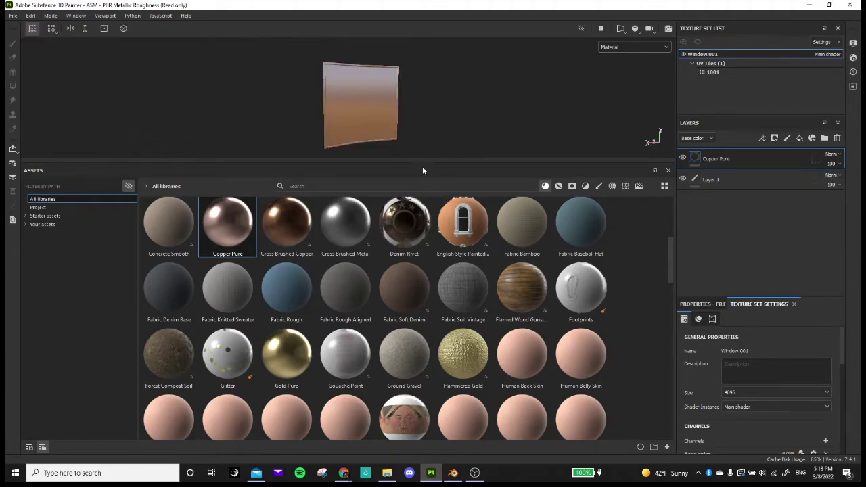
left_click_drag(418, 165, 419, 343)
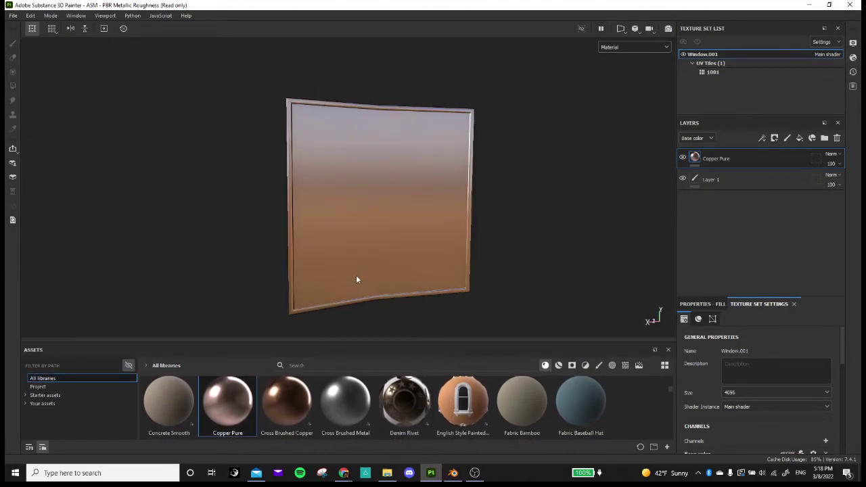
Delete the empty paint layer, Layer 1, beneath the Copper Pure layer
left_click_drag(357, 279, 433, 196, "alt")
left_click(769, 184)
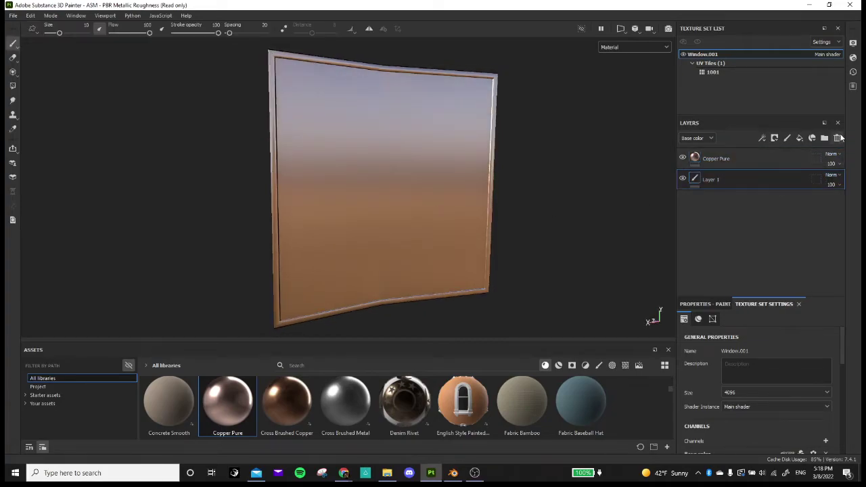
left_click(837, 138)
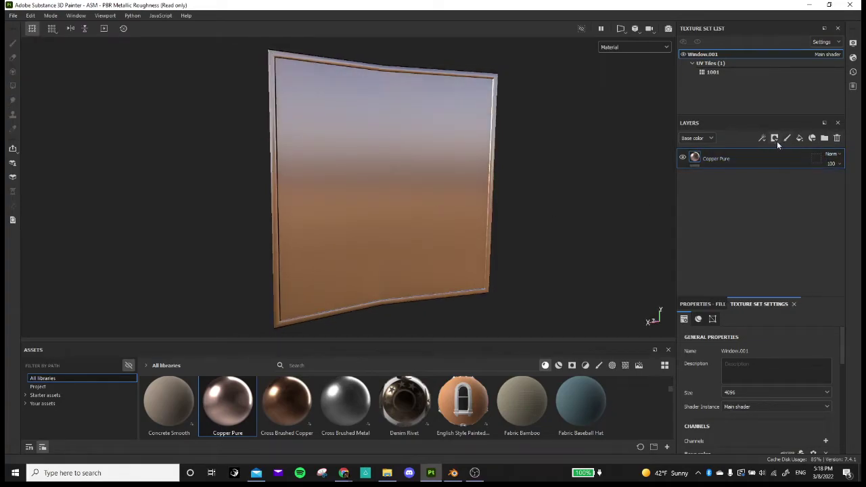
Show the ID mesh map on the window and add a mask with color selection to the Copper Pure layer
left_click(648, 48)
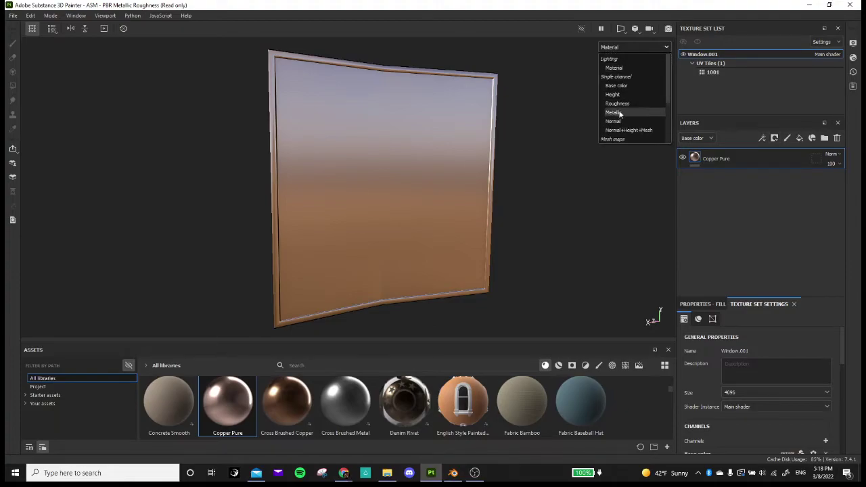
scroll(619, 117, "down", 4)
left_click(619, 113)
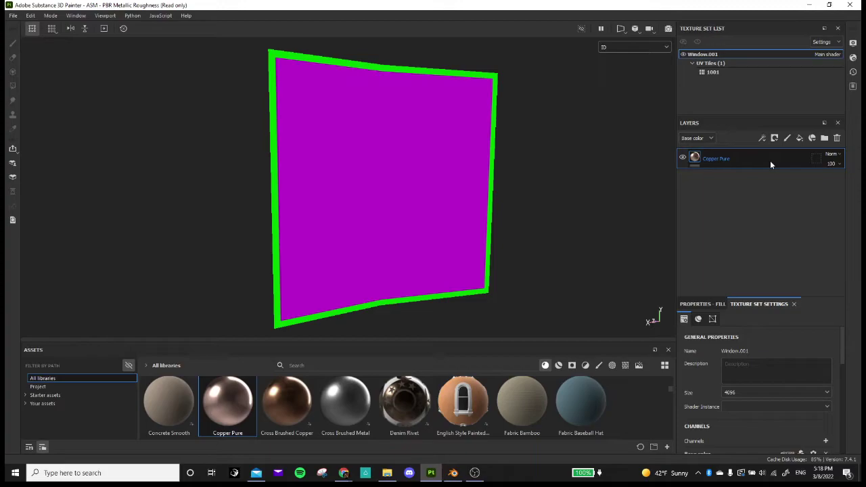
left_click(776, 140)
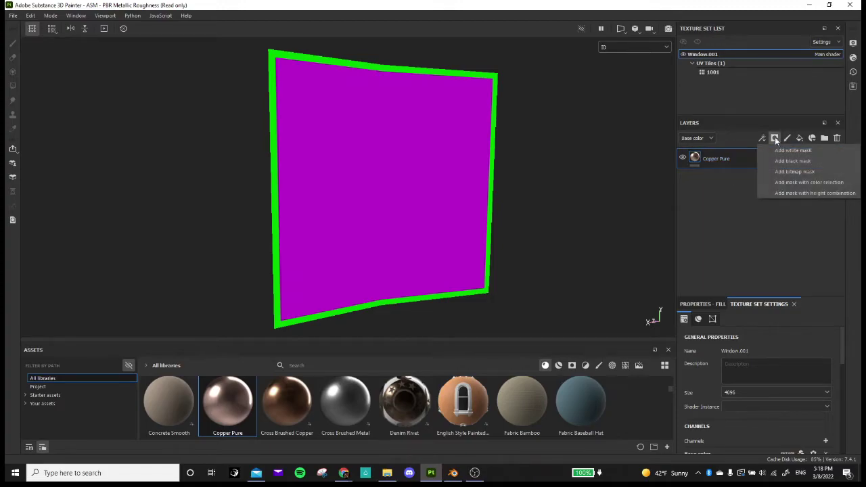
left_click(834, 183)
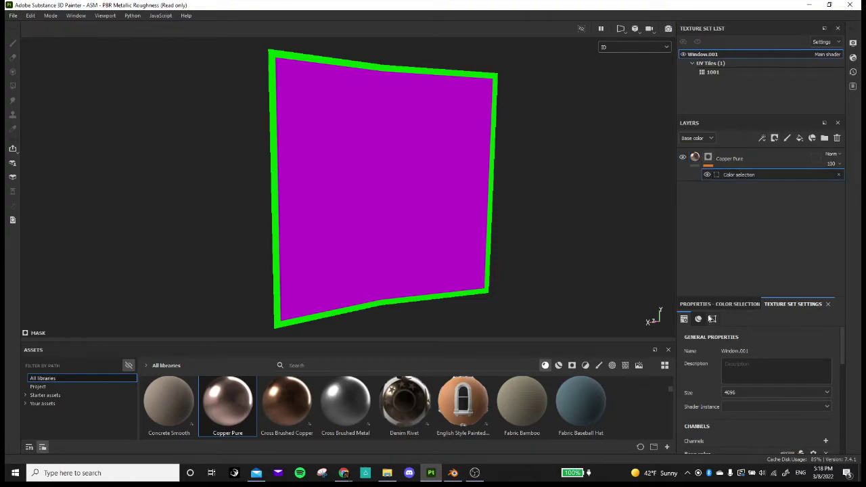
Pick the frame's green ID colour for the Copper Pure mask's color selection and return the viewport to Material display
left_click(738, 303)
left_click_drag(767, 298, 768, 228)
left_click(823, 339)
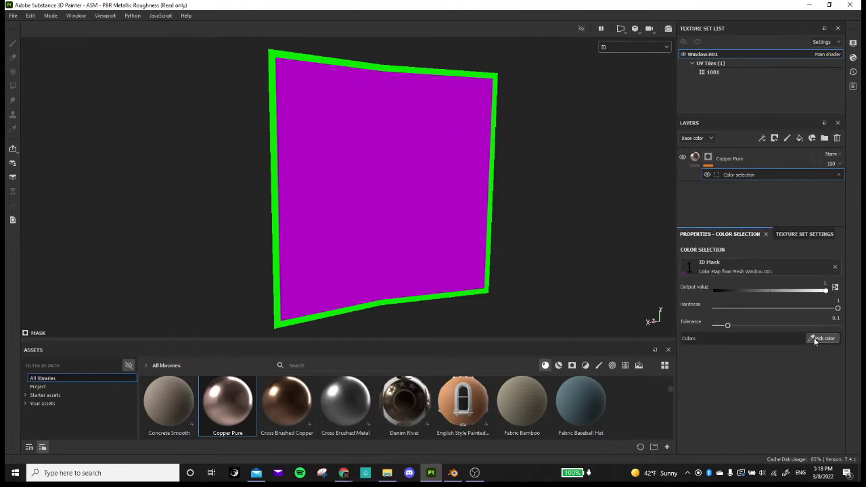
left_click(367, 68)
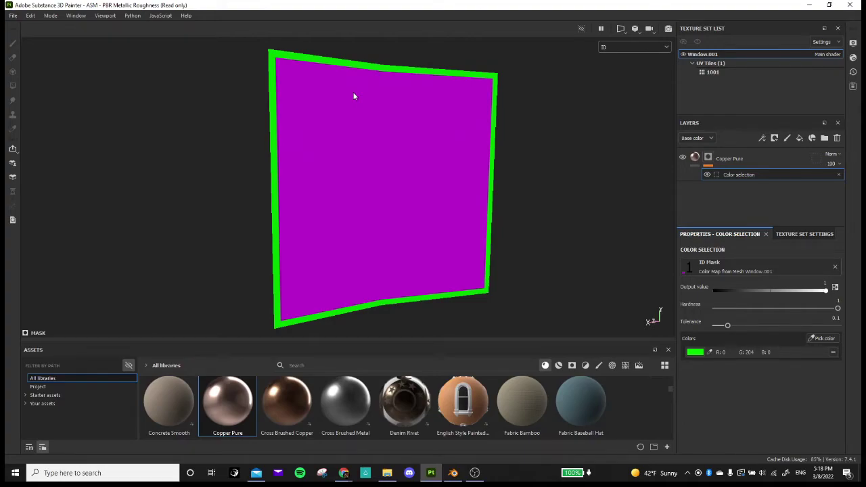
left_click(633, 46)
scroll(629, 75, "up", 3)
left_click(619, 66)
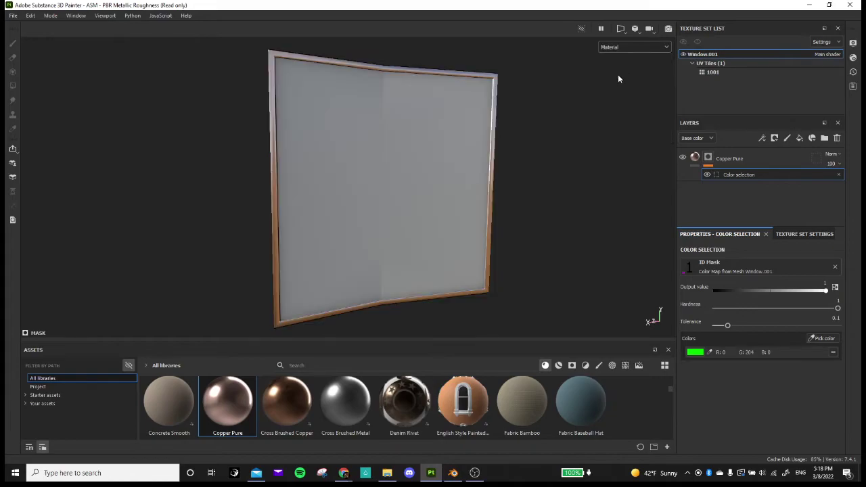
Examine the copper frame's edges, corners and the unmasked pane of the window from several angles and distances
left_click_drag(494, 203, 406, 202, "alt")
scroll(312, 102, "up", 4)
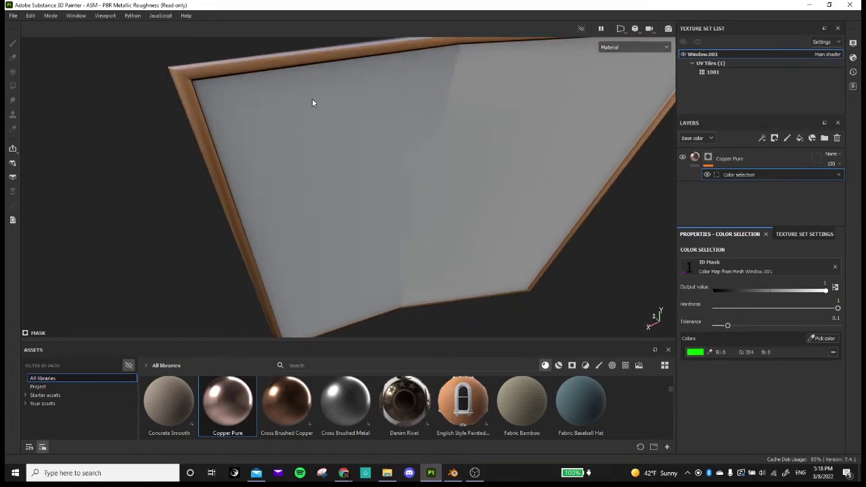
left_click_drag(412, 158, 451, 145, "alt")
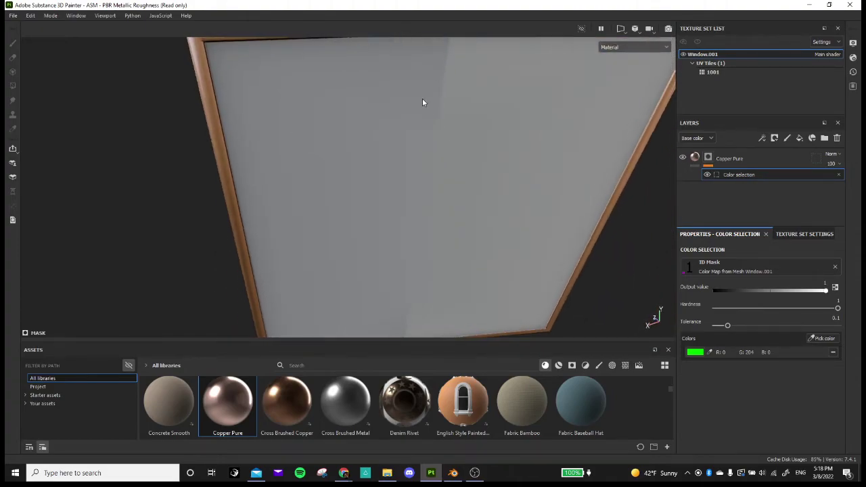
left_click_drag(424, 101, 342, 152, "alt")
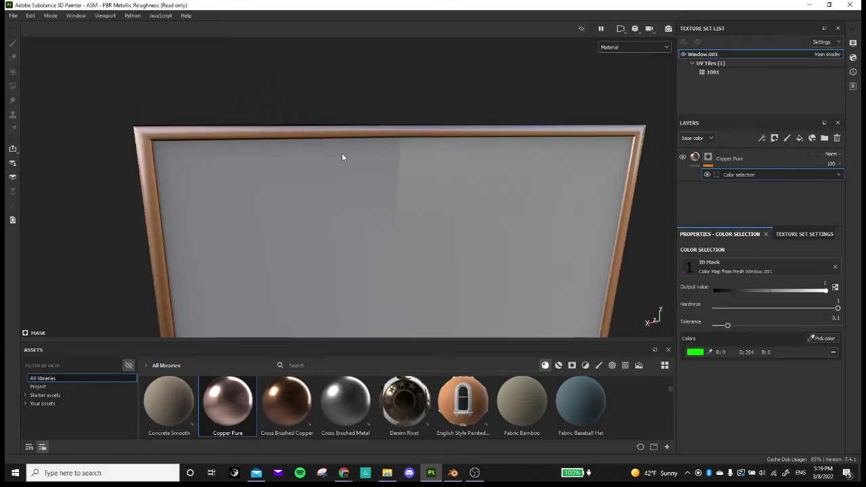
scroll(441, 309, "down", 3)
middle_click_drag(442, 310, 407, 246, "alt")
left_click_drag(407, 247, 332, 153, "alt")
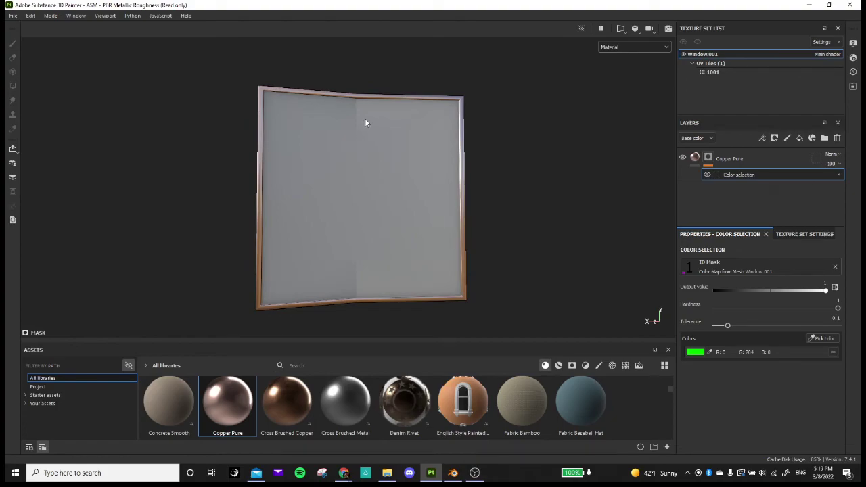
left_click_drag(365, 119, 316, 197, "alt")
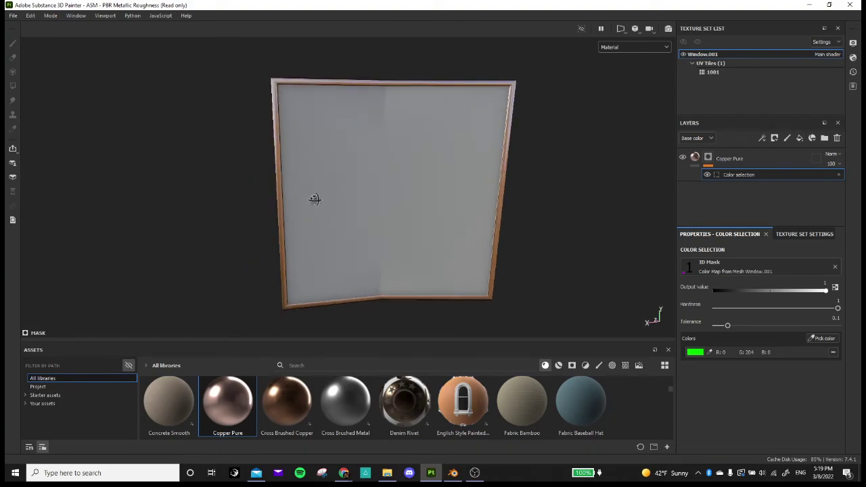
scroll(420, 206, "up", 2)
scroll(411, 211, "down", 2)
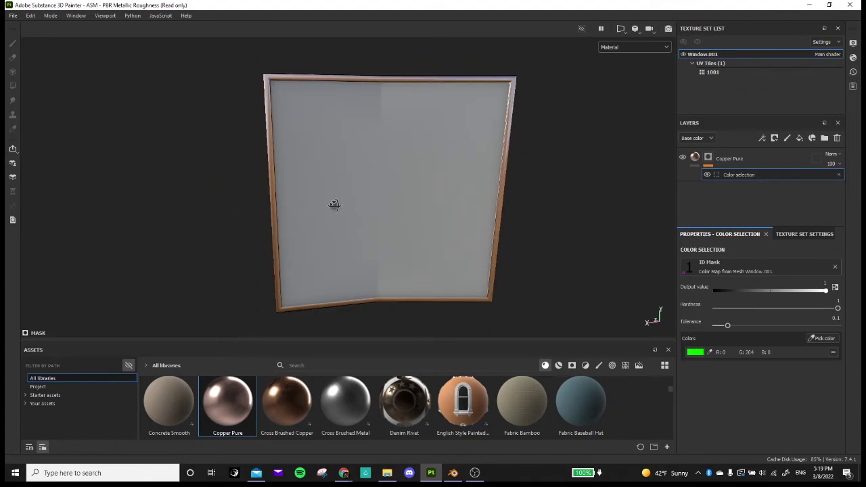
left_click_drag(334, 204, 448, 205, "alt")
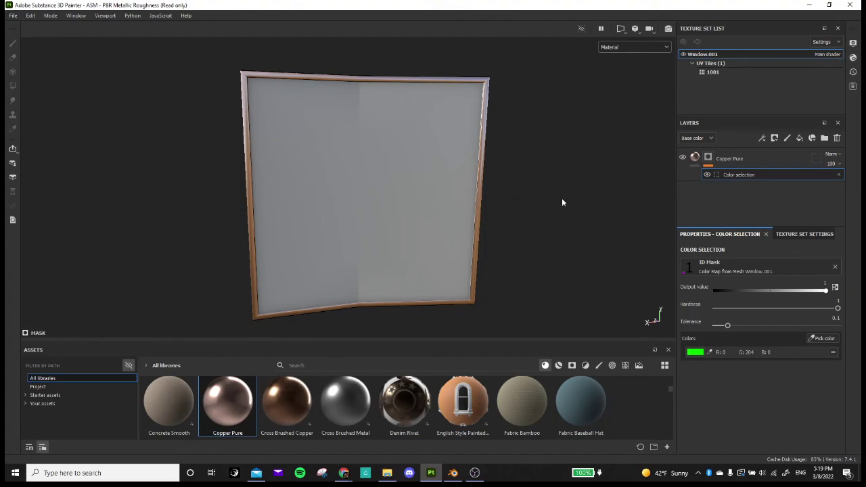
mouse_move(344, 234)
left_mouse_down("alt")
mouse_move(723, 201)
mouse_move(304, 245)
mouse_move(357, 313)
mouse_move(309, 217)
mouse_move(367, 226)
mouse_move(351, 221)
left_mouse_up("alt")
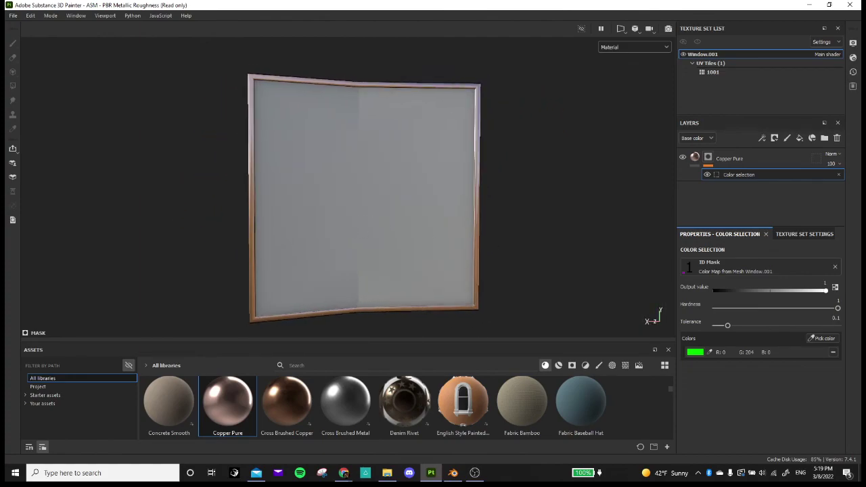